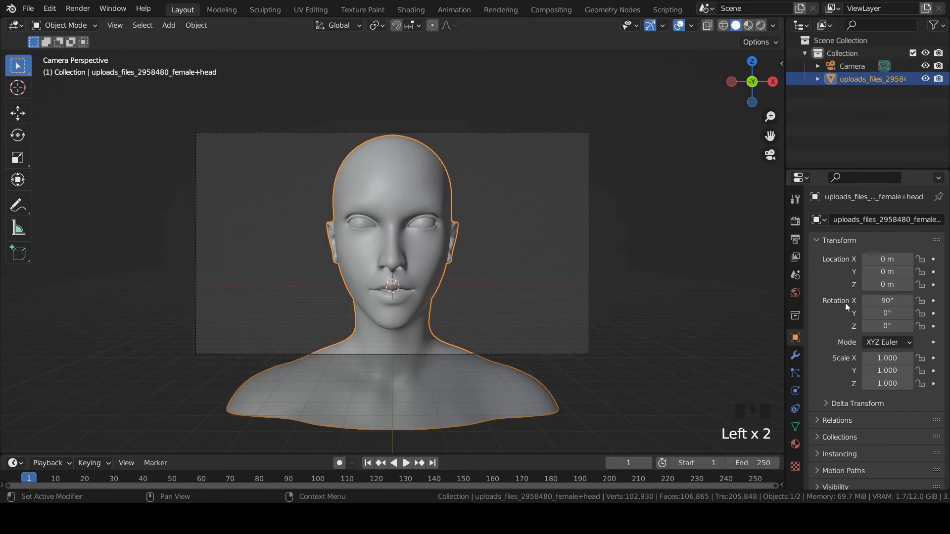
Rotate the head model to 28.4° around Z and set its X location to -7.65 m.
drag(888, 326, 906, 326)
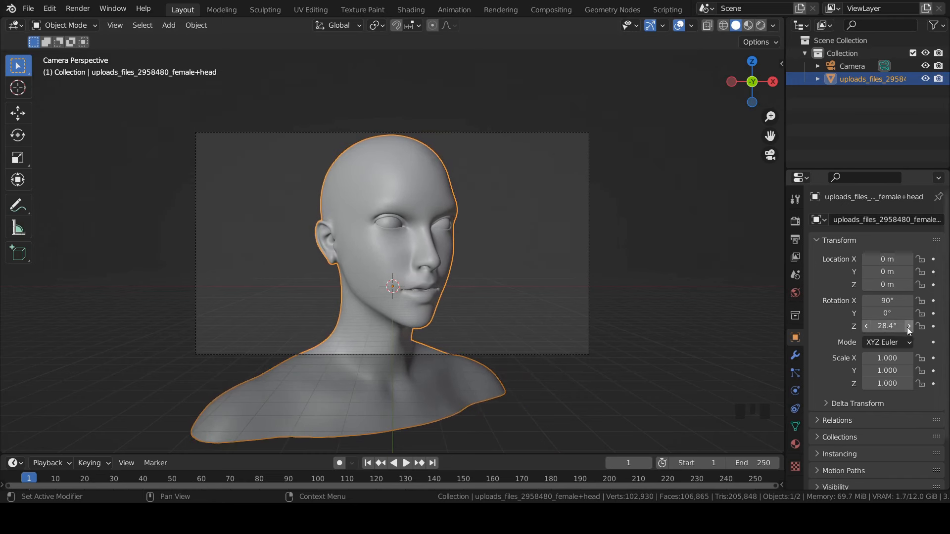
drag(873, 259, 798, 259)
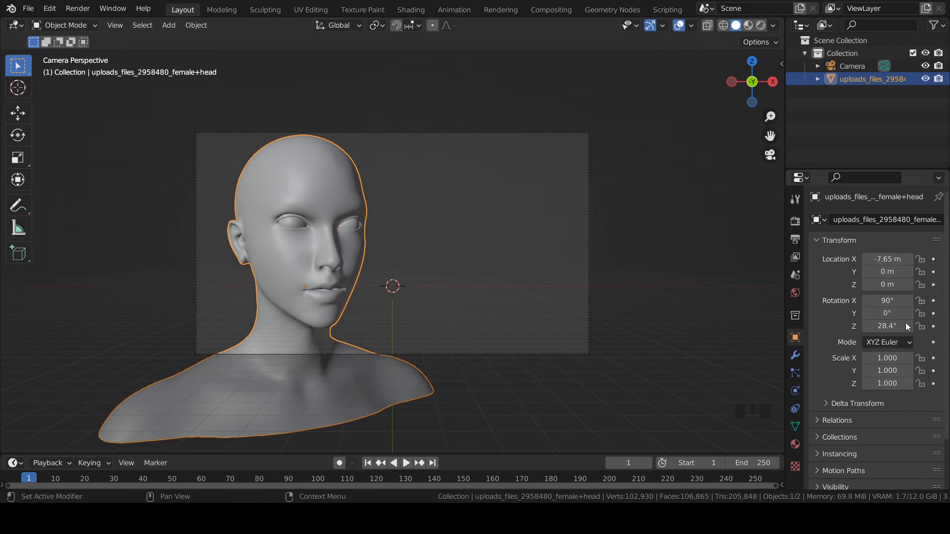
Change the camera's lens type to Orthographic and set its orthographic scale to 35.714.
click(853, 66)
click(794, 393)
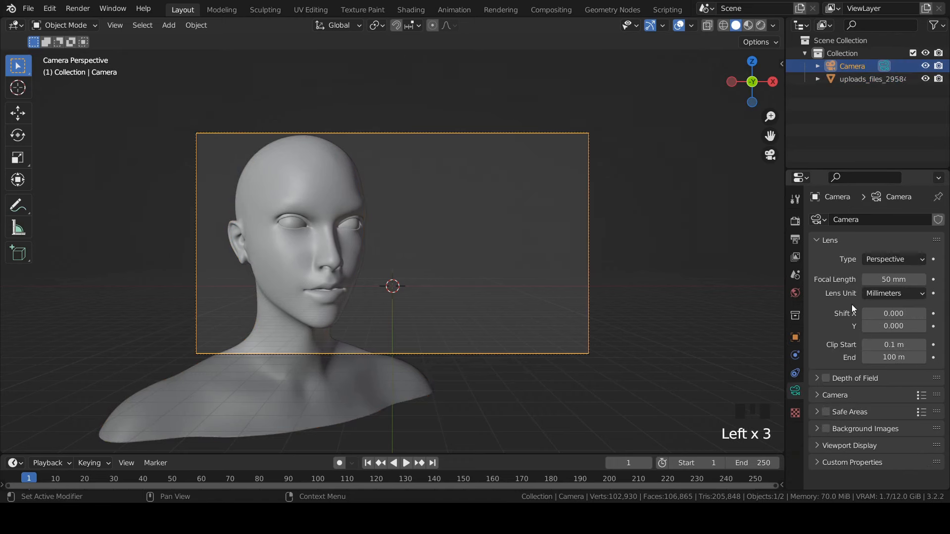
click(893, 258)
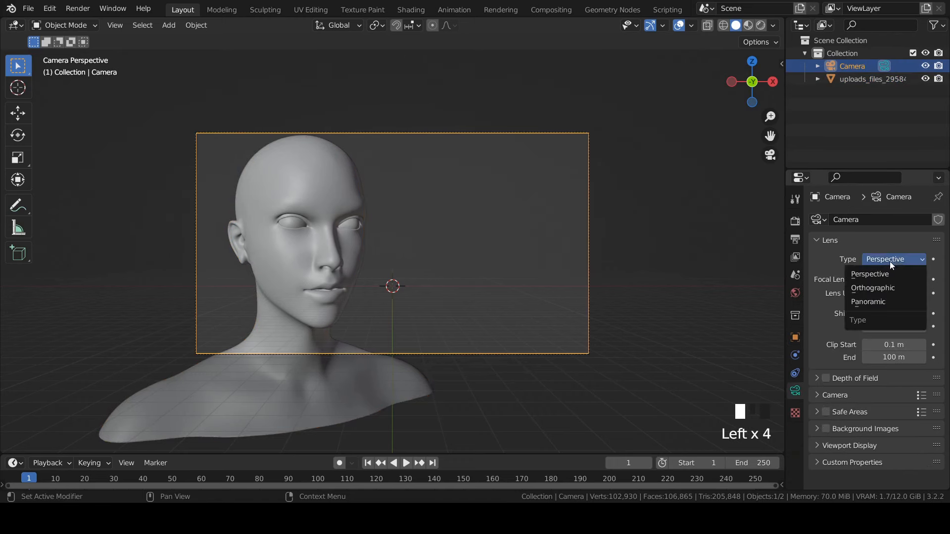
click(883, 288)
drag(894, 280, 918, 280)
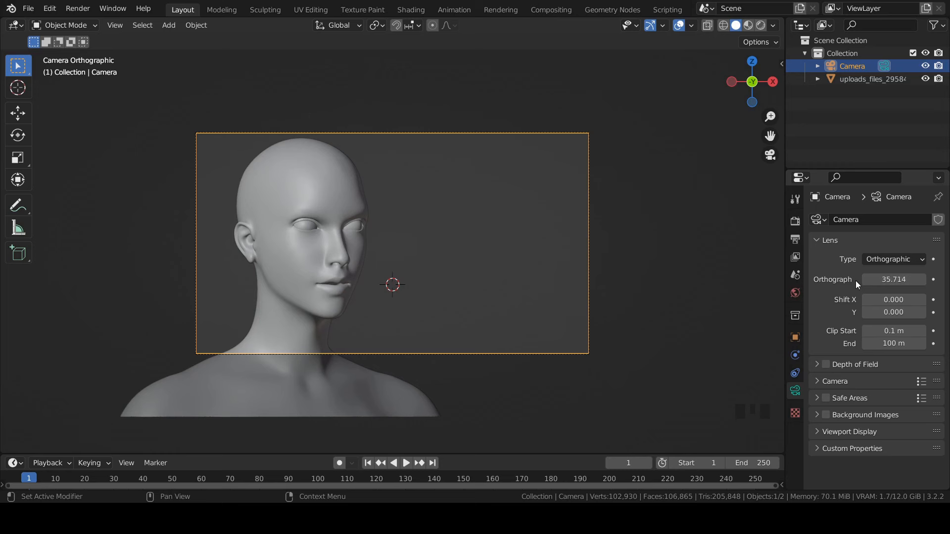
Duplicate the head in place, hide the duplicate in the viewport, and select the original head.
scroll(297, 184, up, 1)
click(297, 184)
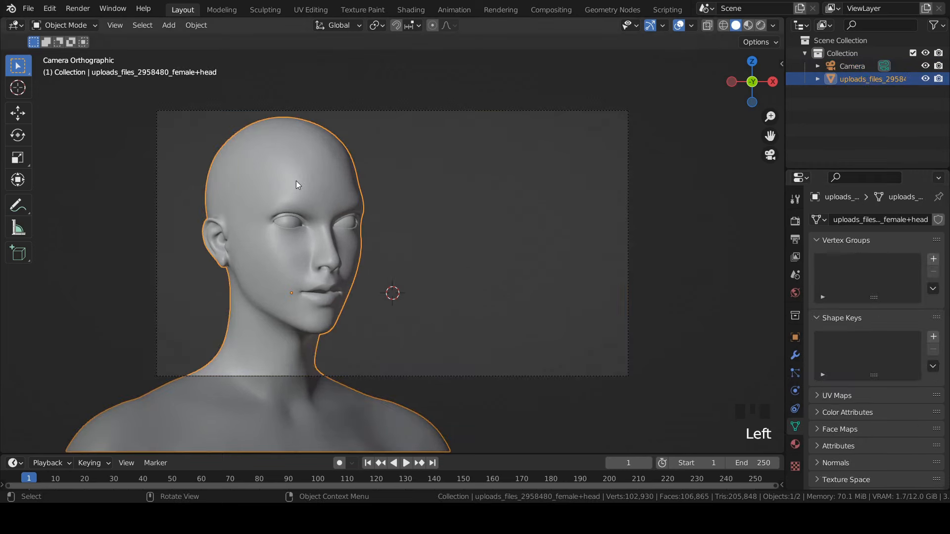
key(shift+d)
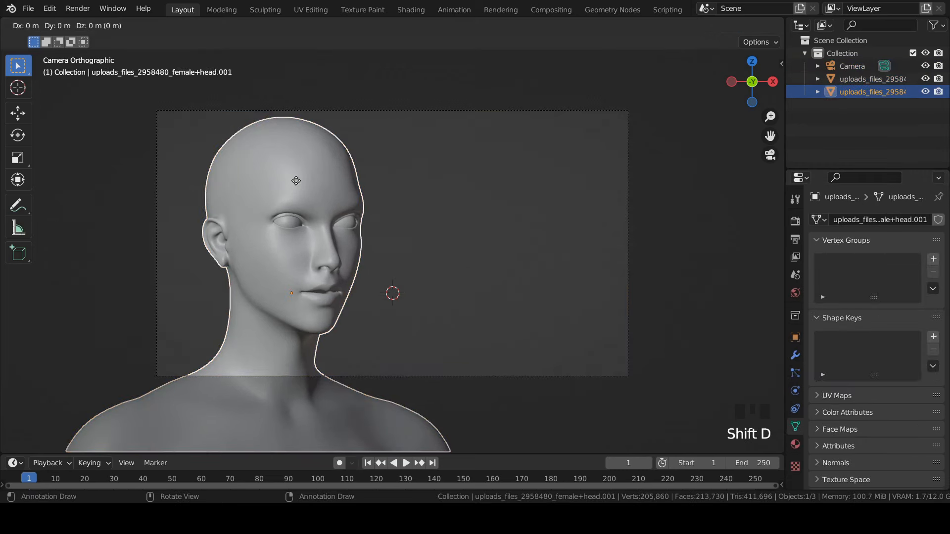
click(296, 180)
click(925, 92)
click(925, 78)
click(925, 79)
click(341, 188)
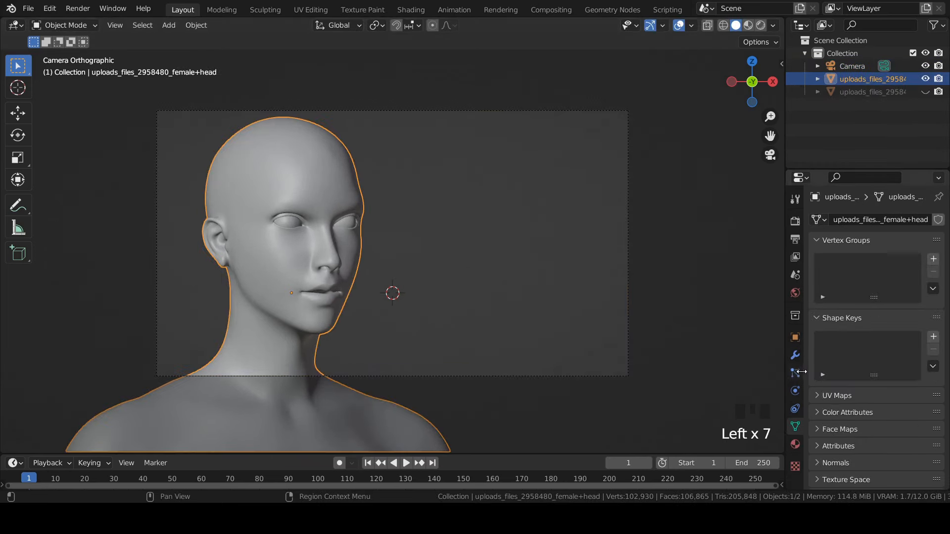
Add a Decimate modifier to the head in Planar mode with an angle limit of 25°.
click(795, 355)
click(844, 220)
click(698, 310)
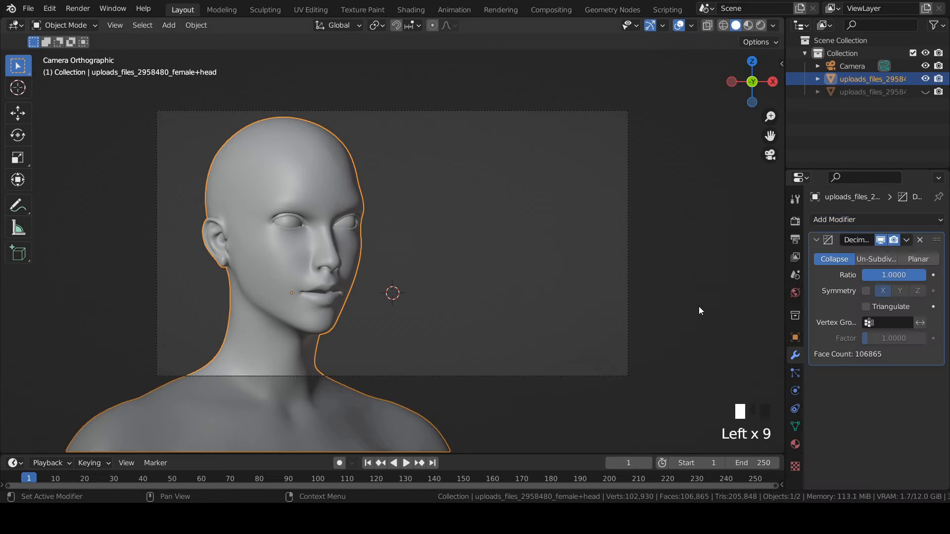
click(918, 259)
scroll(296, 211, up, 5)
scroll(296, 212, down, 2)
click(907, 275)
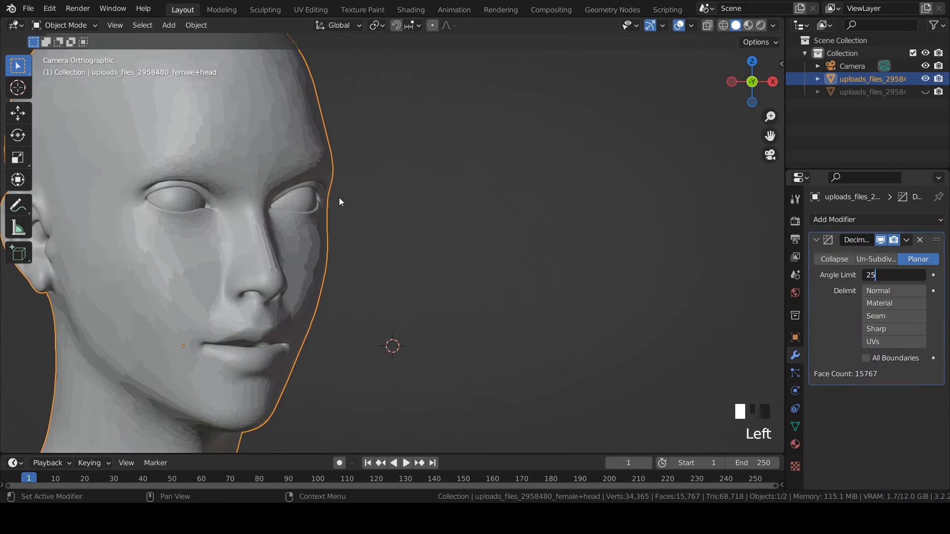
key(Return)
Add a Wireframe modifier to the head after the Decimate modifier.
scroll(307, 196, down, 4)
click(817, 240)
click(832, 220)
click(692, 488)
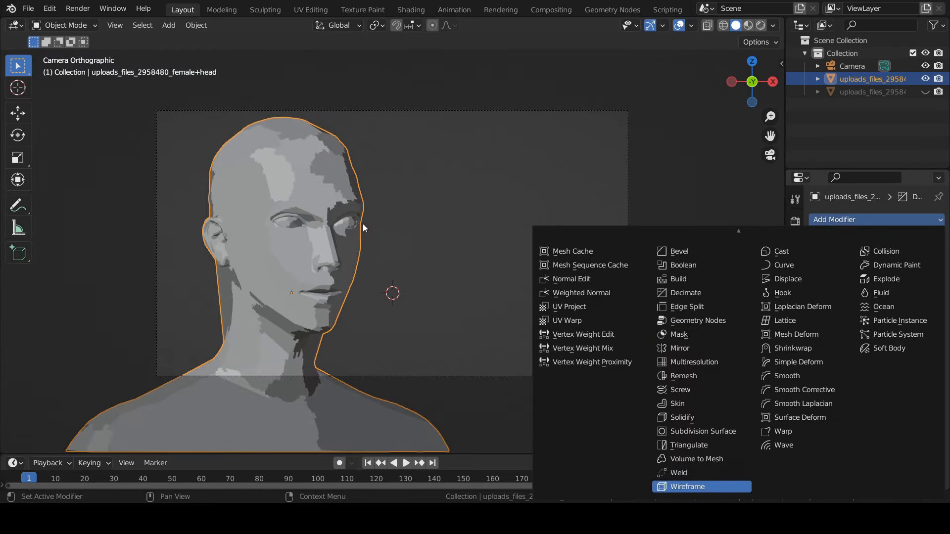
scroll(301, 162, up, 7)
scroll(301, 162, down, 5)
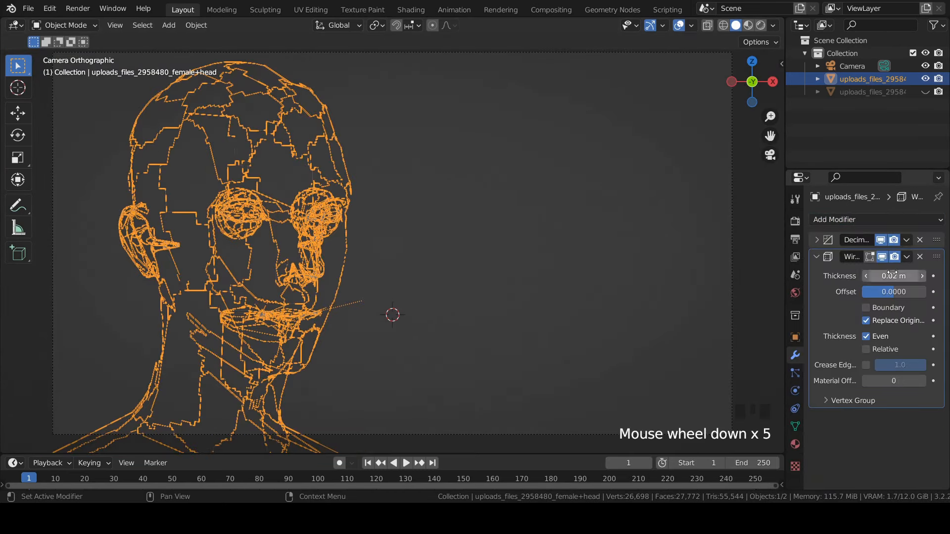
Set the wireframe thickness to 0.3 m with Even thickness disabled and Relative thickness enabled.
click(867, 338)
click(894, 276)
text(.3)
key(Return)
click(445, 217)
scroll(293, 210, up, 4)
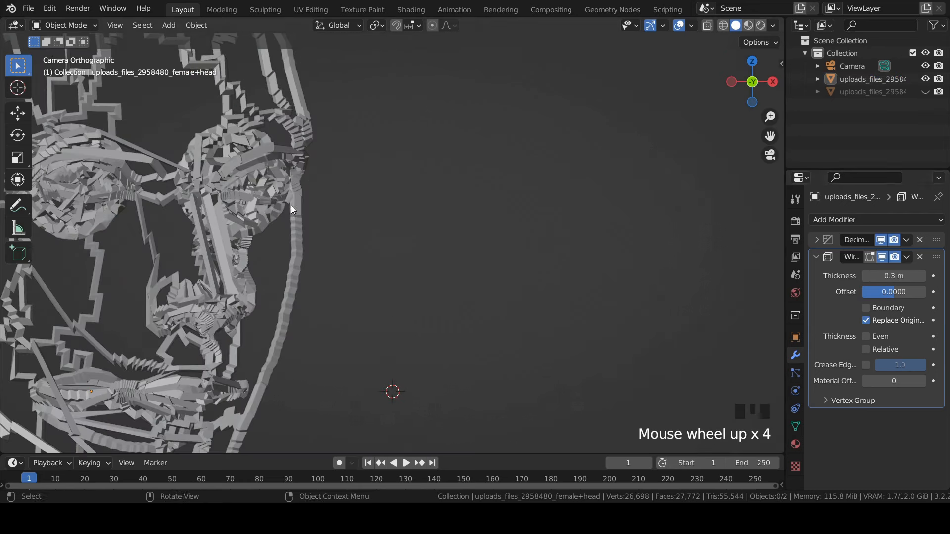
click(867, 349)
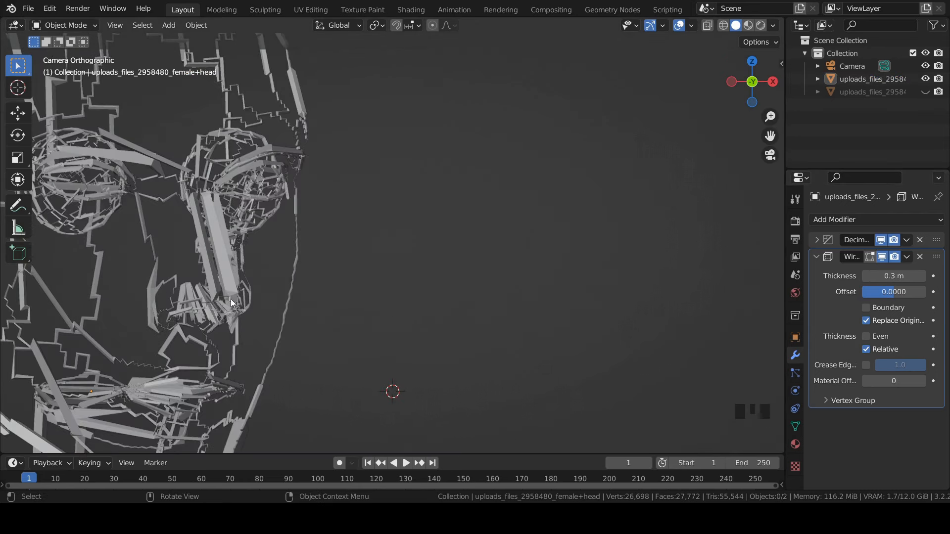
scroll(231, 303, down, 4)
click(835, 220)
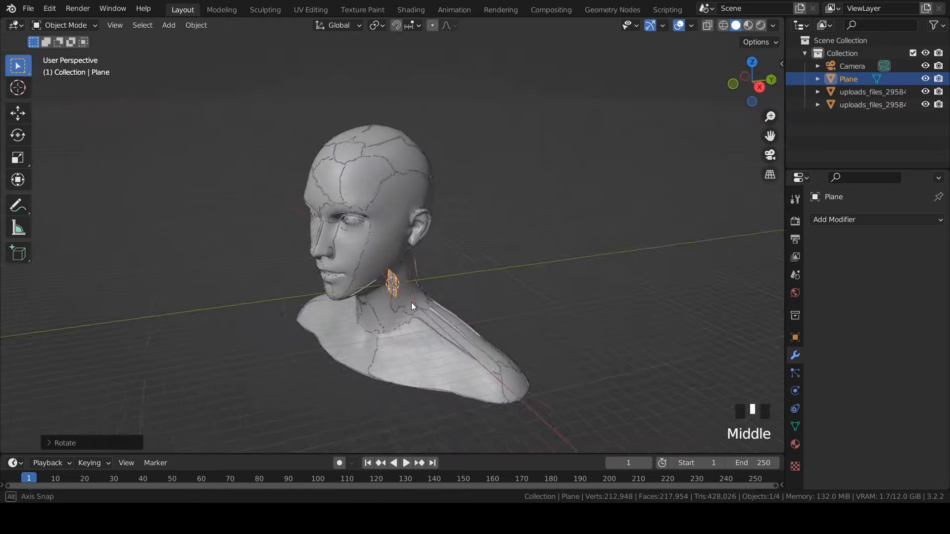
Move the upright plane behind the head by setting its Y location to 20 m and return to the camera view.
middle_drag(495, 277, 535, 277)
click(795, 337)
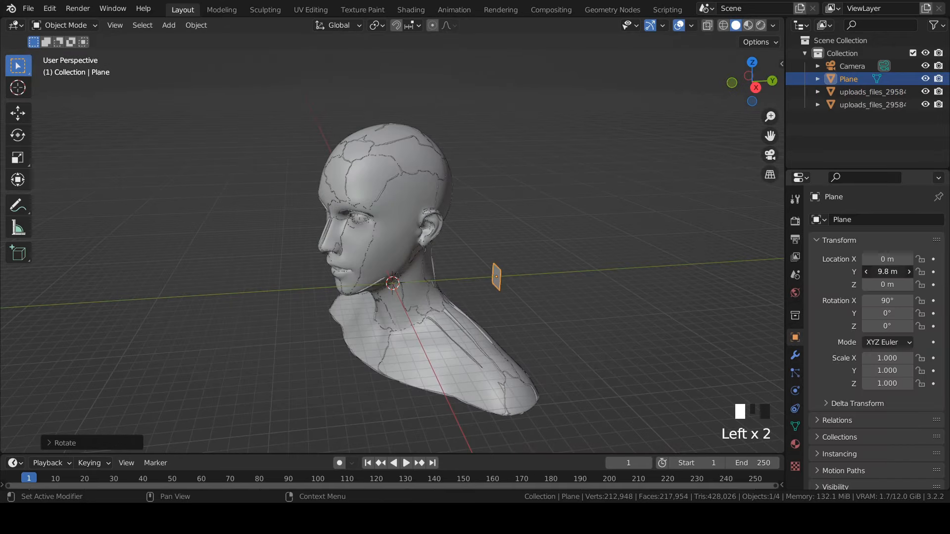
key(KP_0)
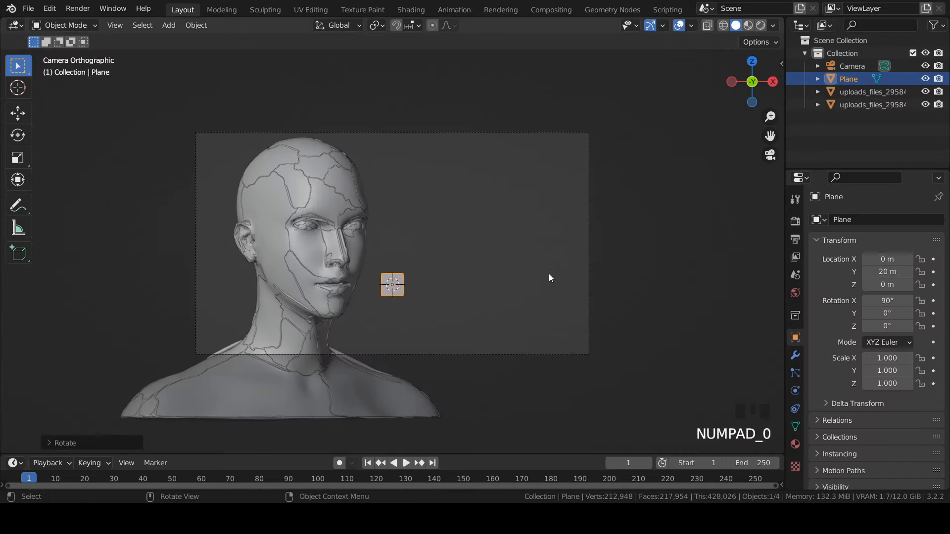
Scale the plane along X to about 21.24 and enlarge it along Z so it covers the whole camera frame.
key(s)
key(x)
click(537, 280)
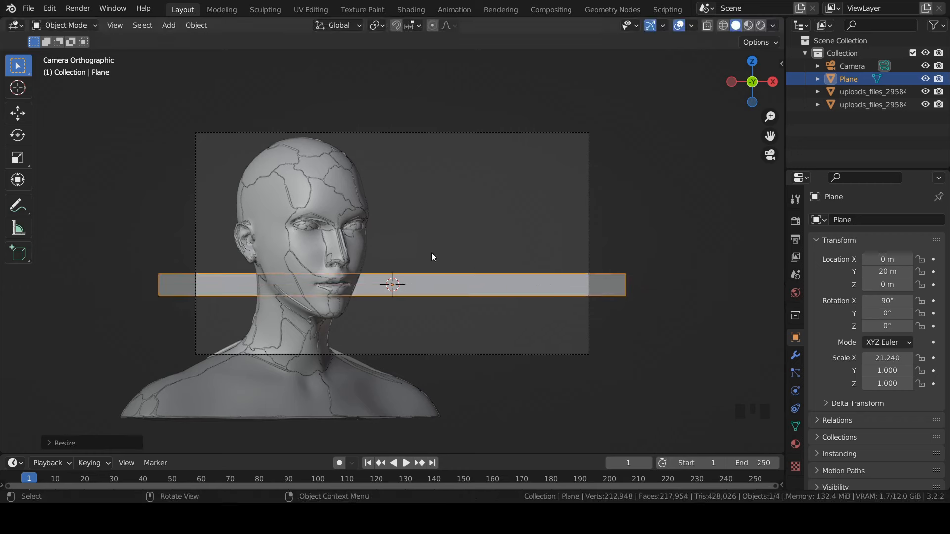
key(s)
key(z)
click(469, 257)
scroll(469, 258, up, 1)
Switch the render engine to Cycles and set the render device to GPU Compute.
click(852, 66)
click(795, 222)
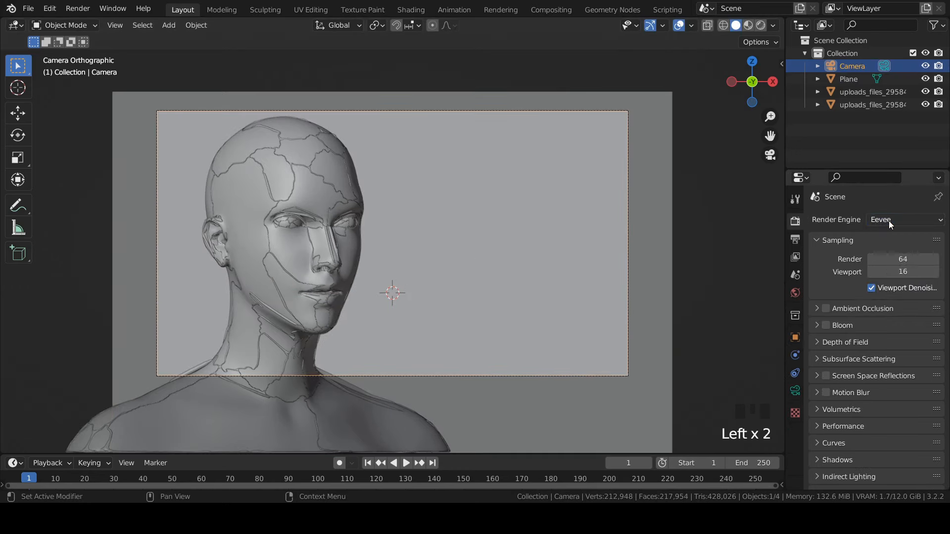
click(905, 220)
click(896, 261)
click(898, 252)
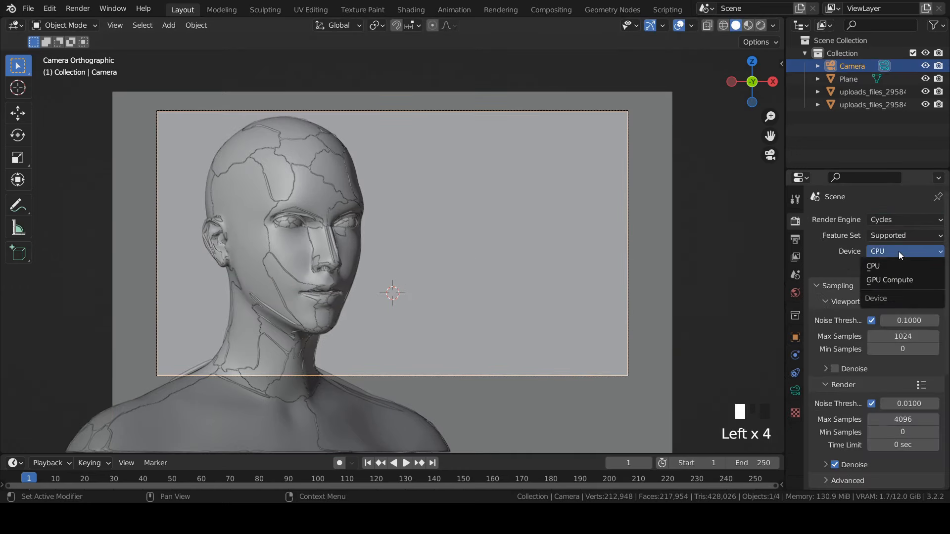
click(899, 278)
Set the maximum samples to 128 for both the viewport and the final render.
click(904, 322)
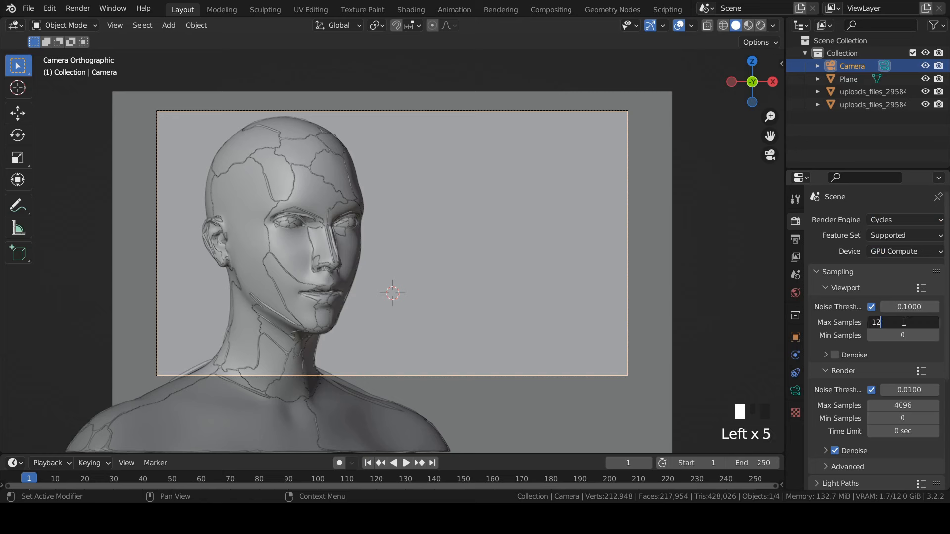
scroll(903, 322, down, 7)
click(907, 268)
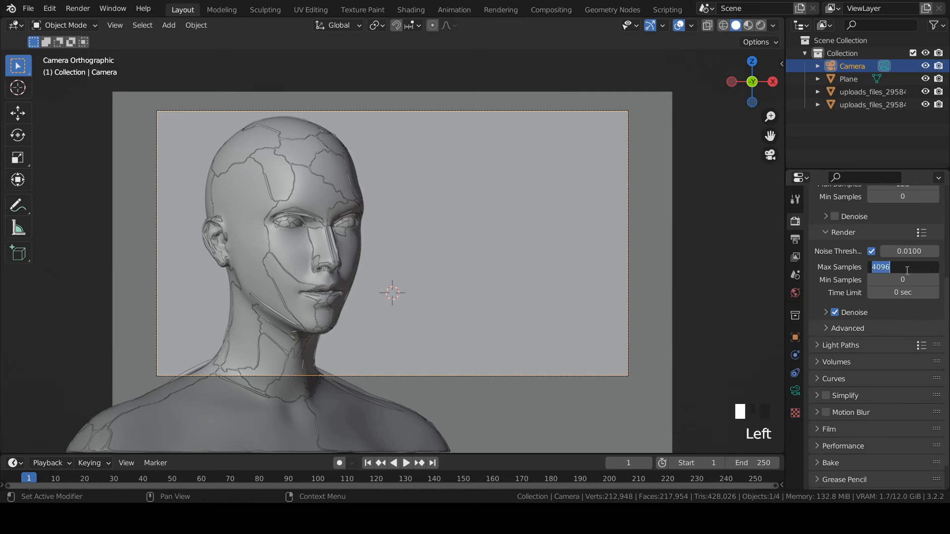
key(Return)
Set the color management look to Very High Contrast.
scroll(906, 270, down, 11)
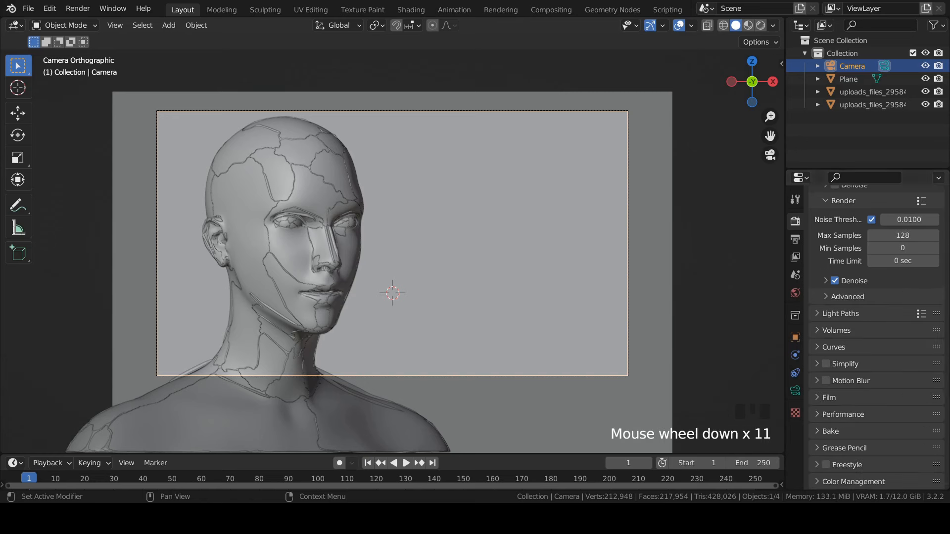
click(880, 481)
scroll(894, 442, down, 7)
click(901, 419)
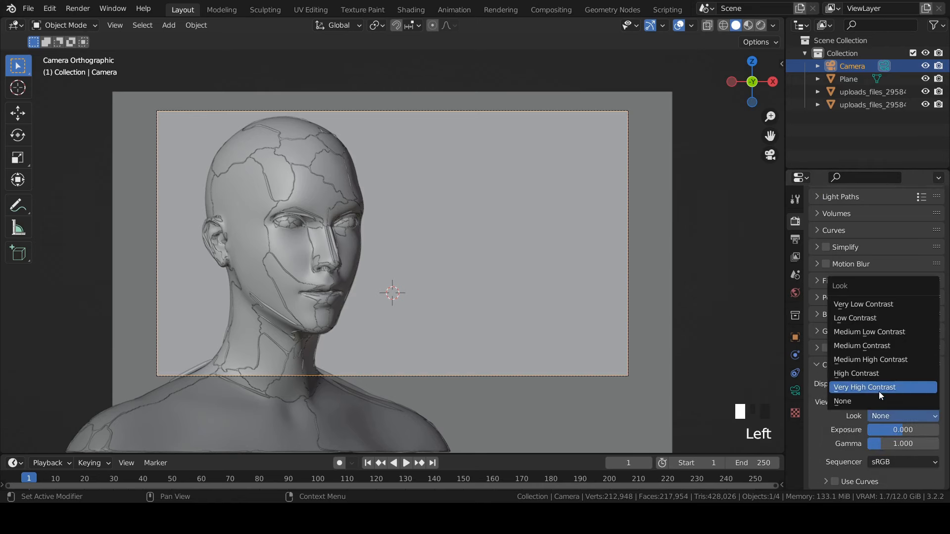
click(878, 391)
Change the world background color to black.
click(797, 293)
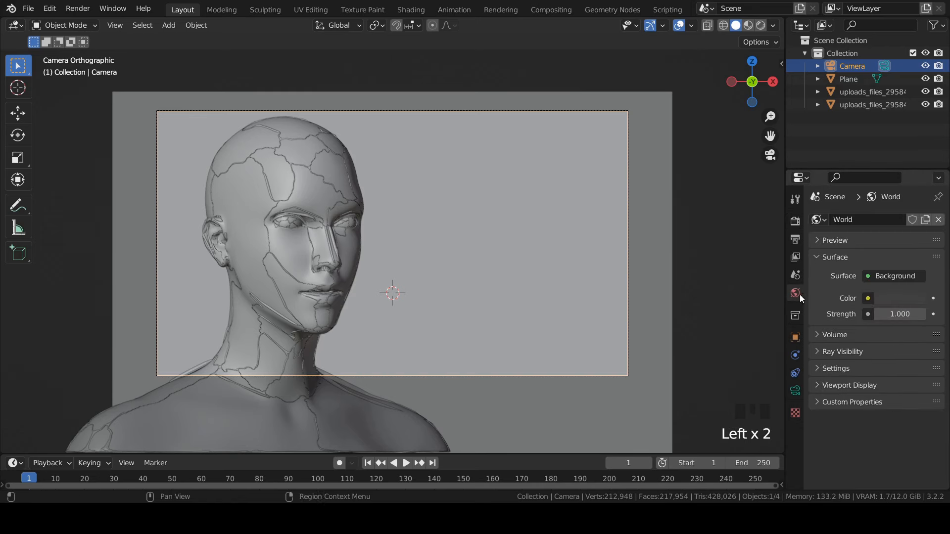
click(904, 298)
drag(916, 191, 916, 195)
Add an area light and move it straight up above the camera frame.
scroll(257, 95, down, 2)
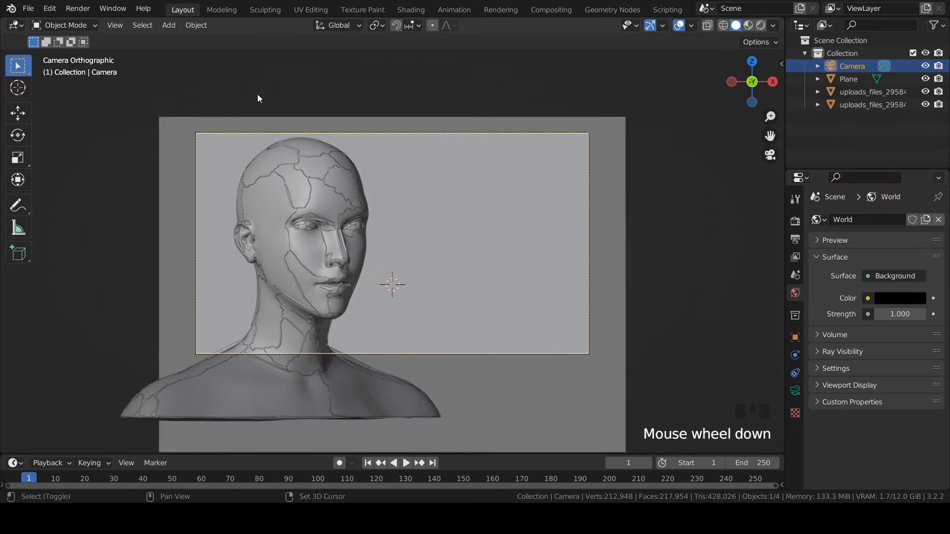
key(shift+a)
mouse_move(248, 250)
click(347, 293)
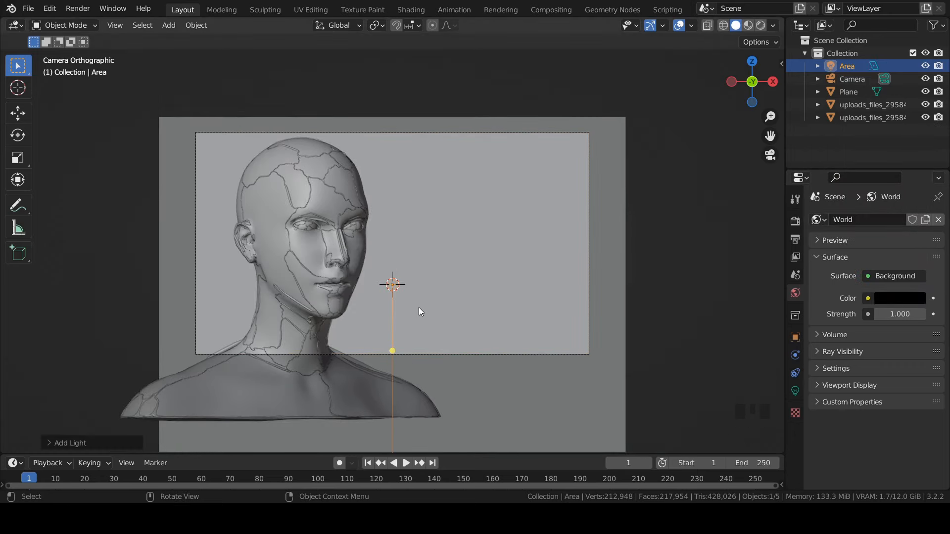
key(g)
click(419, 102)
Enlarge the area light to nearly the width of the camera frame and save the file.
scroll(418, 100, down, 1)
key(s)
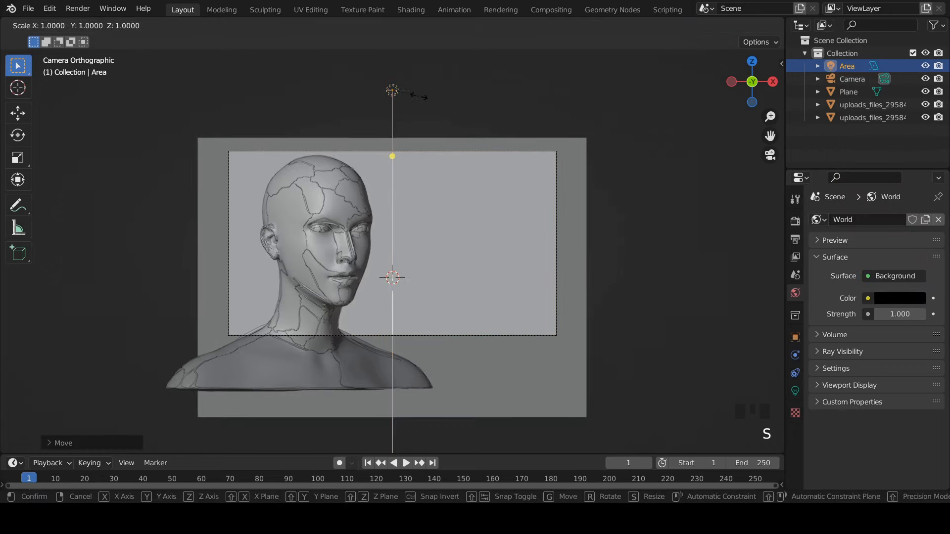
click(367, 100)
key(ctrl+s)
Set the area light's power to 1000 W and place a duplicate of it along X beyond the frame's right edge.
click(795, 391)
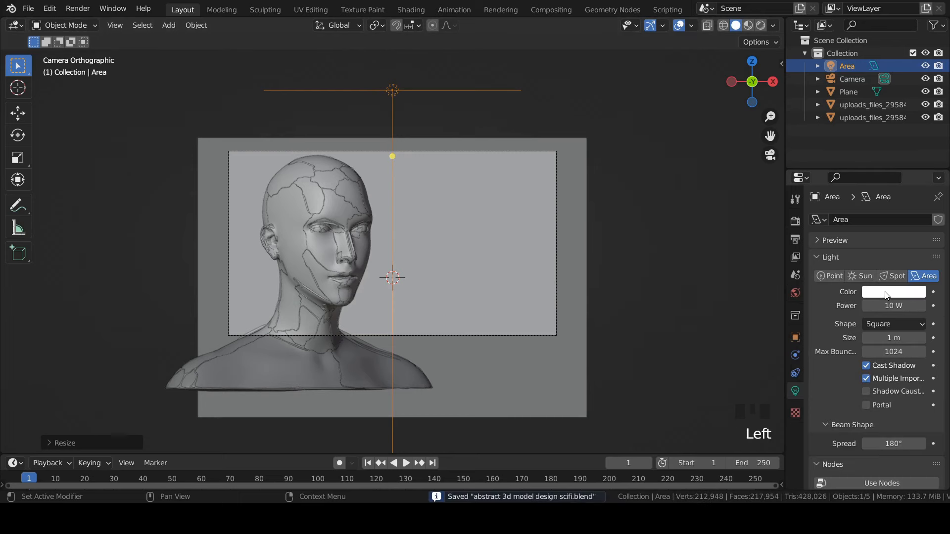
key(Return)
key(shift+d)
right_click(475, 192)
key(g)
key(x)
click(716, 197)
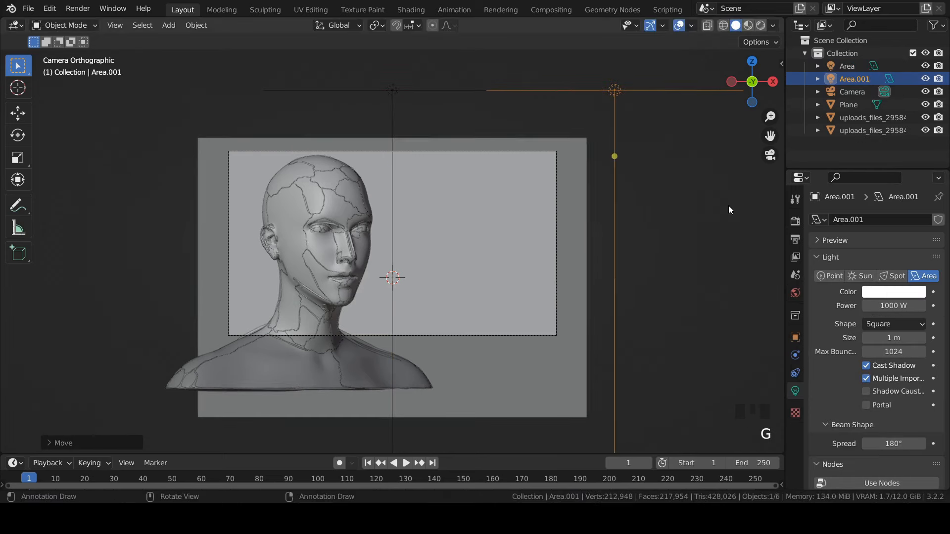
Tilt the duplicated area light toward the head, lower it along Z beside the frame, and save the file.
key(r)
click(495, 320)
key(g)
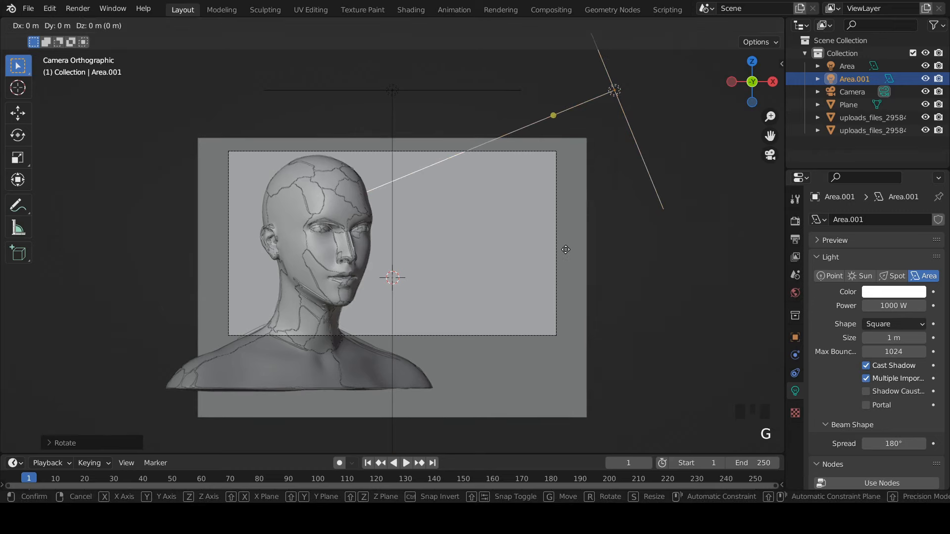
key(z)
click(560, 366)
scroll(559, 366, up, 2)
key(ctrl+s)
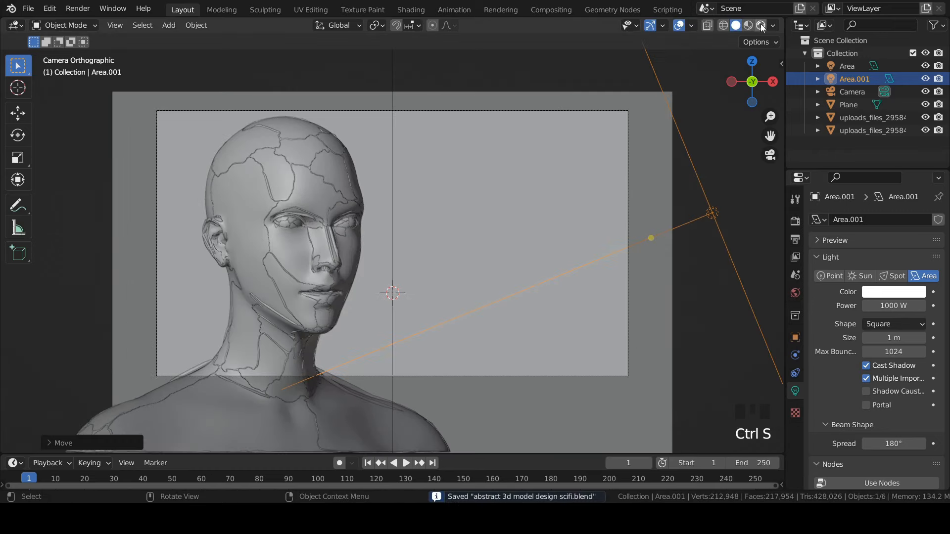
Switch the viewport to rendered shading and move the duplicated area light forward along Y, in front of the head.
click(761, 25)
scroll(560, 196, down, 3)
middle_drag(560, 197, 435, 244)
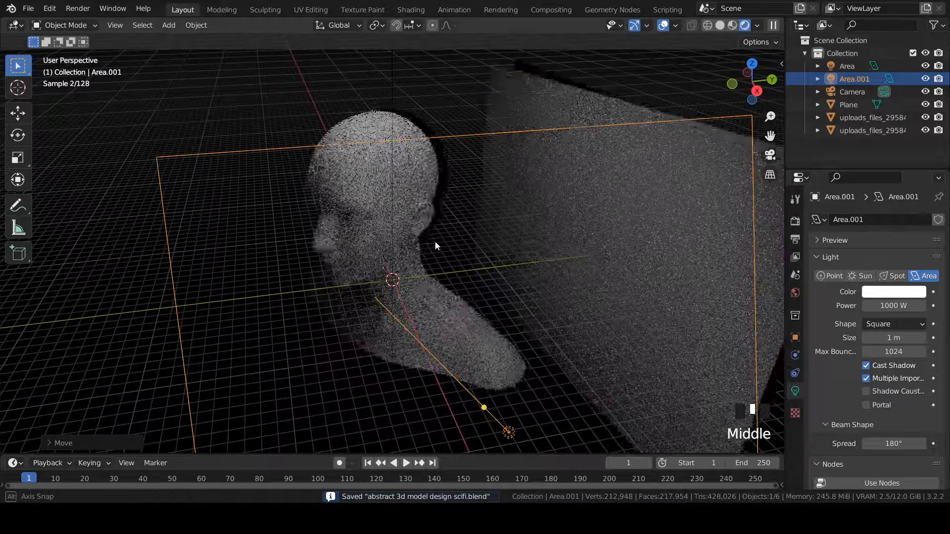
scroll(445, 232, down, 3)
key(g)
key(y)
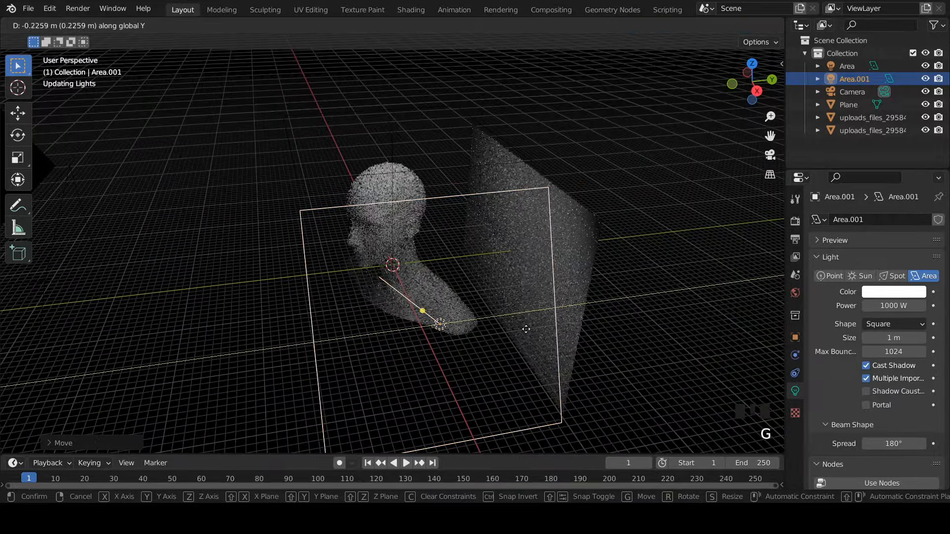
click(452, 329)
key(KP_0)
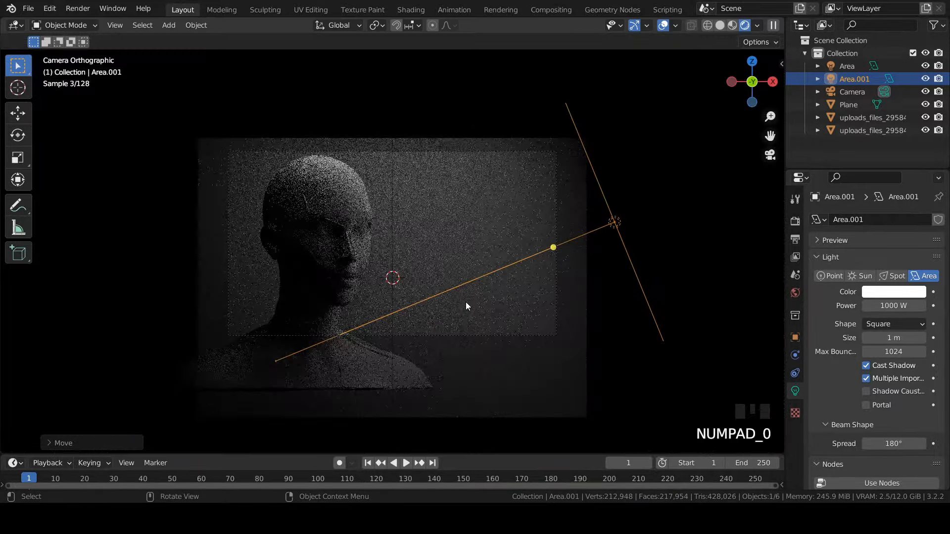
Save the file and move the original overhead area light about 5.9 m forward along Y.
scroll(468, 289, up, 2)
key(ctrl+s)
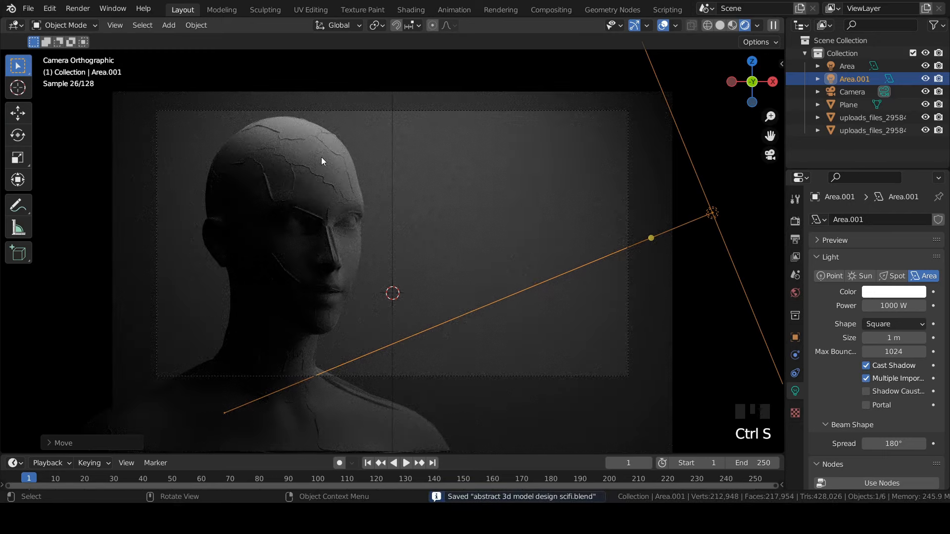
scroll(322, 156, up, 3)
scroll(322, 156, down, 4)
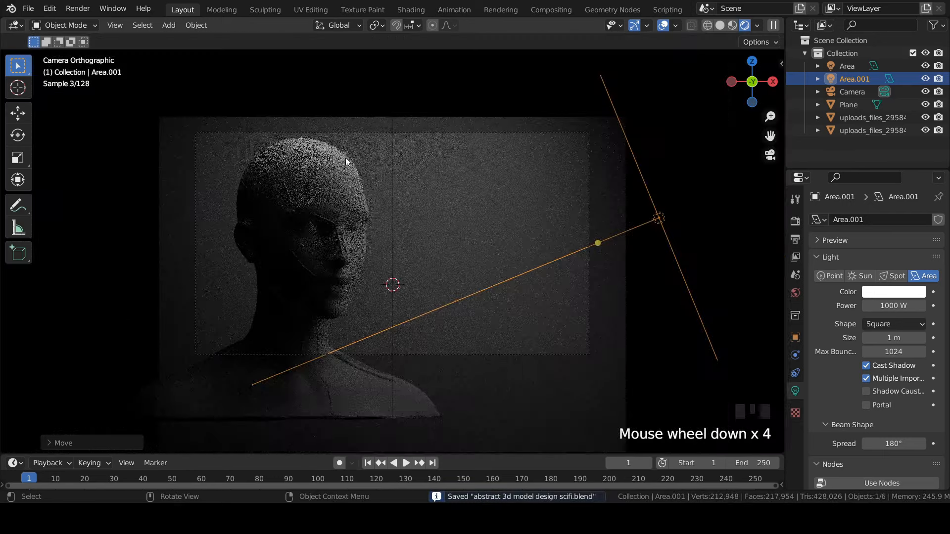
click(394, 122)
key(g)
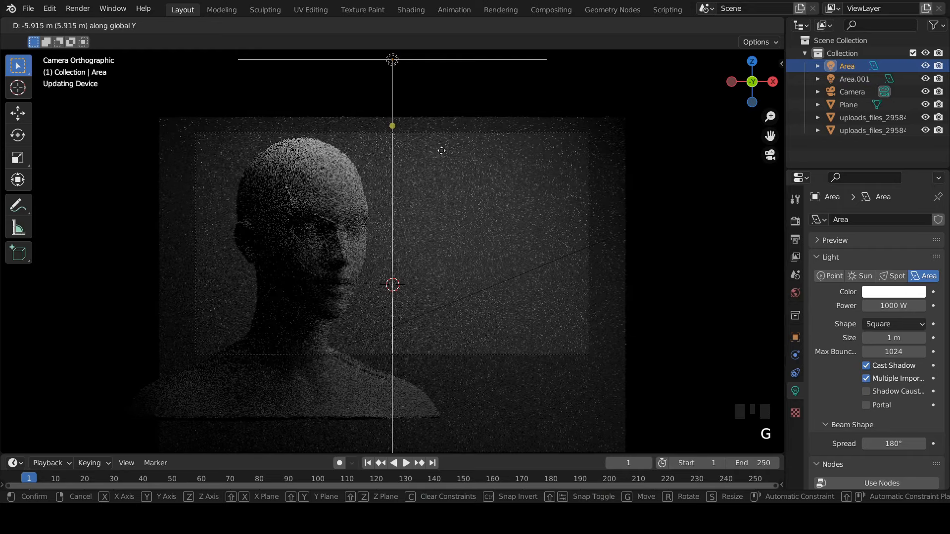
click(441, 150)
scroll(442, 150, up, 2)
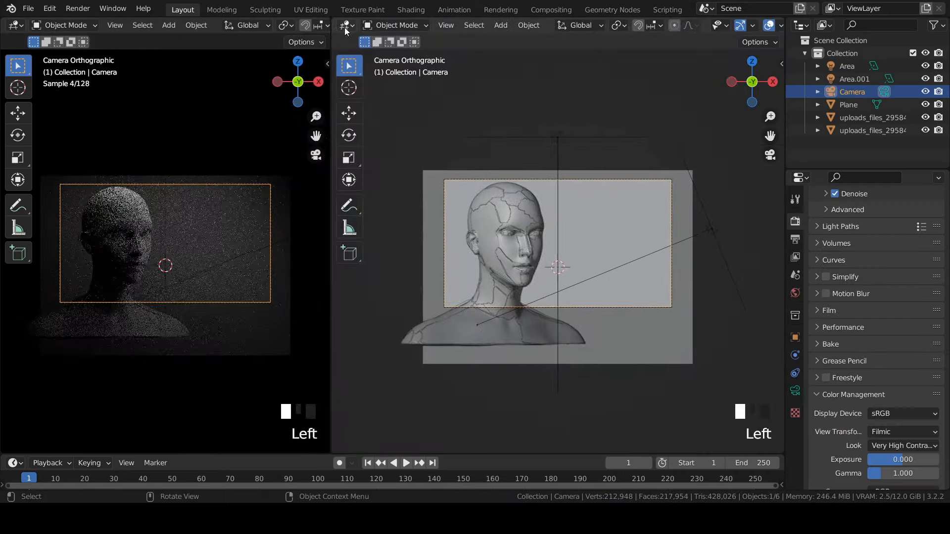
Change the second viewport to a Shader Editor without its sidebar and create a new material for the backdrop plane.
click(344, 28)
click(396, 143)
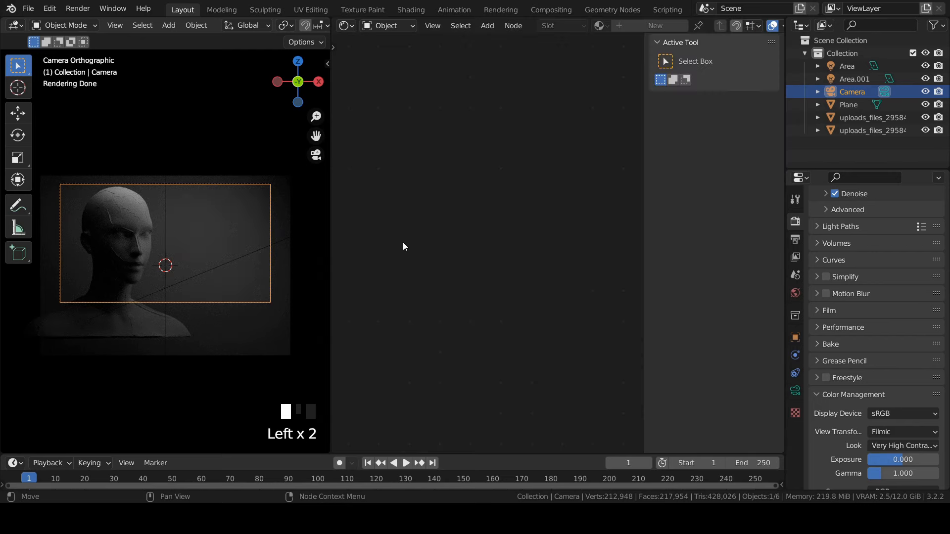
key(n)
click(218, 217)
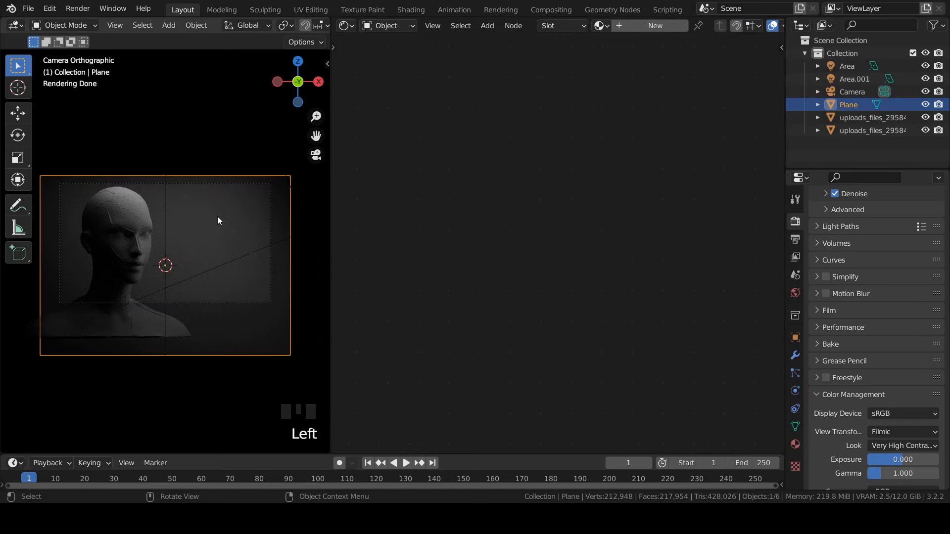
click(658, 24)
Add a Bump node to the plane's material and link it to the Principled BSDF's Normal input.
key(shift+a)
text(bum)
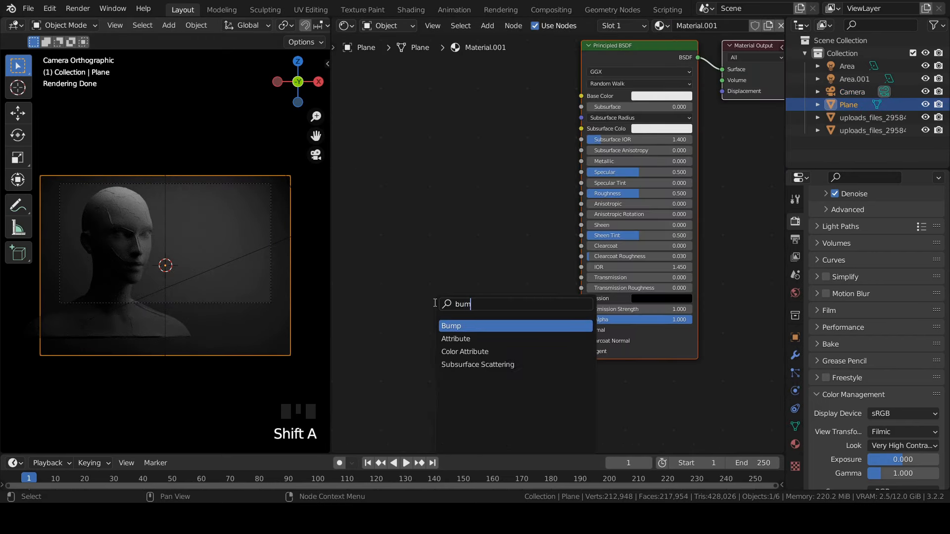
key(Return)
click(435, 303)
drag(580, 337, 581, 330)
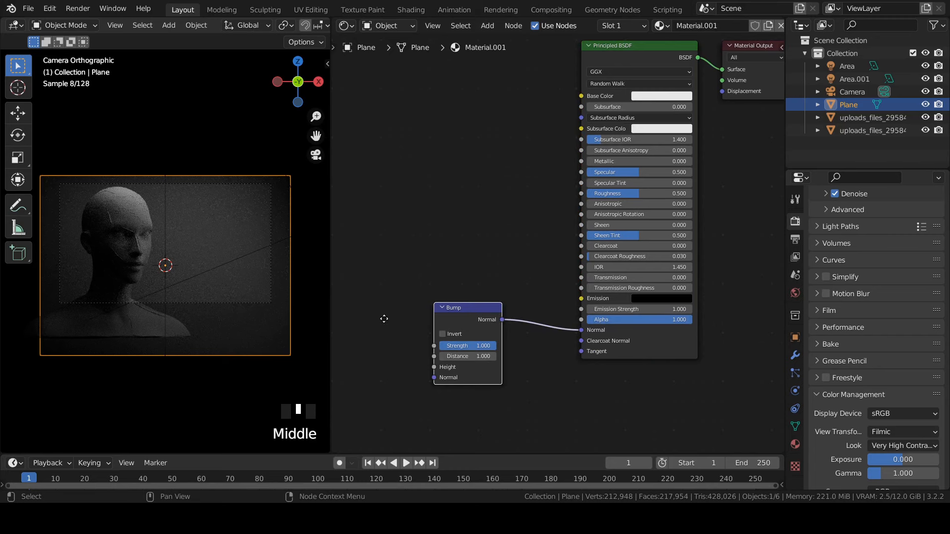
Add a ColorRamp node to the plane's material and link its Color to the Bump node's Height.
middle_drag(379, 327, 397, 281)
key(shift+a)
text(co)
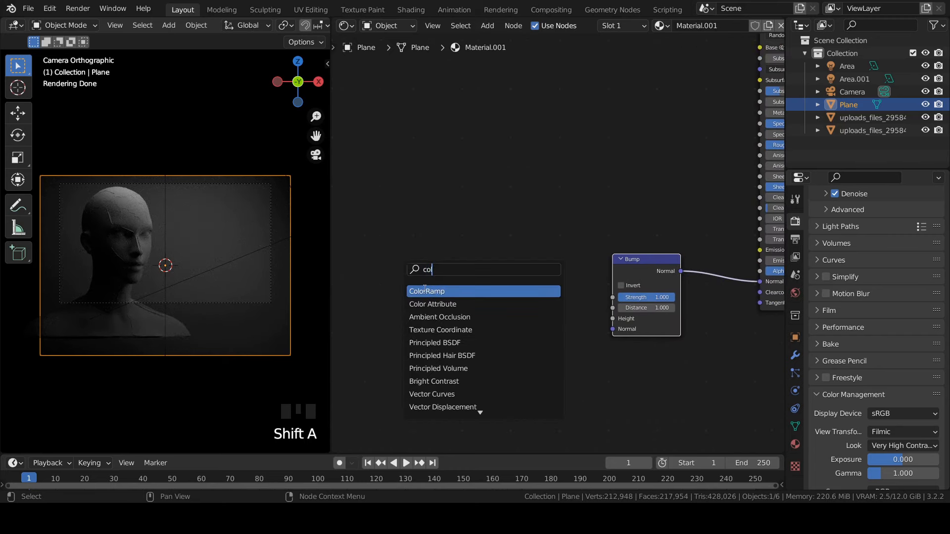
key(Return)
click(405, 270)
drag(536, 299, 613, 318)
Link a new Noise Texture's Color to the ColorRamp's Fac and add Mapping and Texture Coordinate nodes to the noise.
middle_drag(612, 319, 786, 275)
key(shift+a)
text(noi)
key(Return)
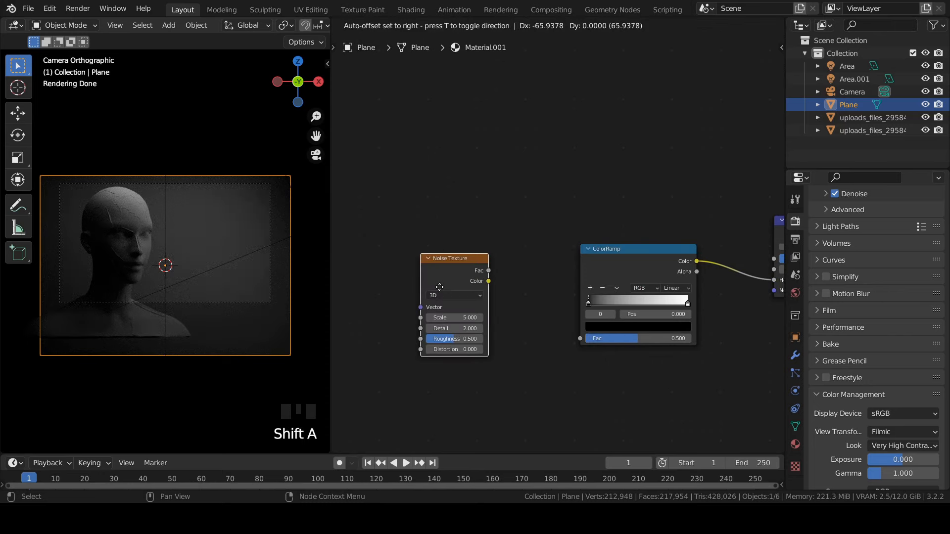
click(487, 282)
drag(589, 342, 588, 341)
click(444, 275)
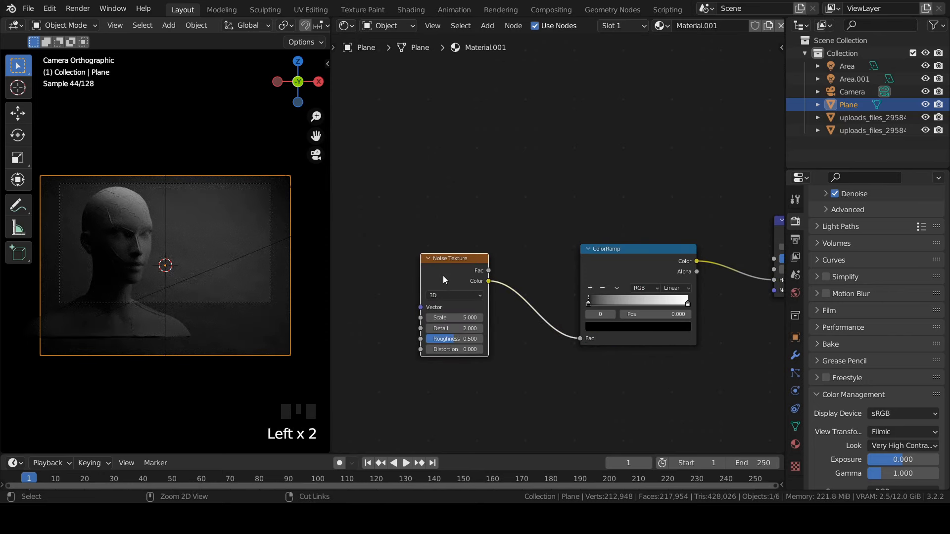
key(ctrl+t)
Insert a Musgrave Texture between the Texture Coordinate and Mapping nodes and save the file.
middle_drag(443, 275, 685, 217)
key(shift+a)
text(mus)
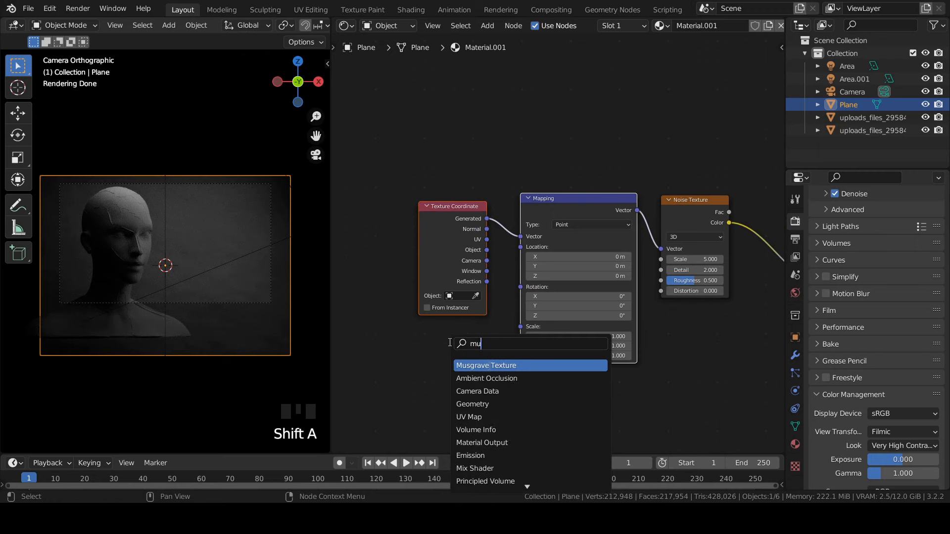
key(Return)
click(511, 233)
key(ctrl+s)
Change the Musgrave Texture's Scale to get broader, smoother waves on the backdrop.
scroll(195, 208, up, 6)
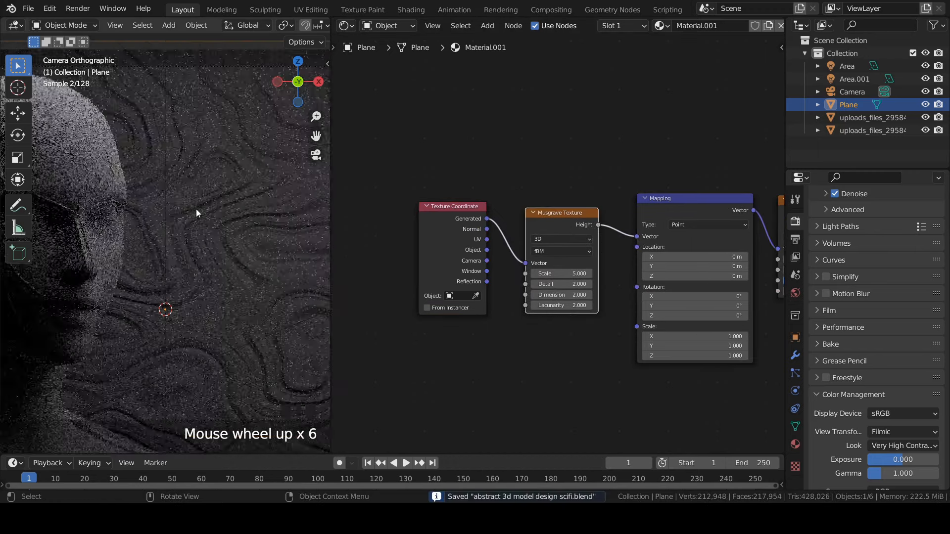
scroll(220, 210, down, 4)
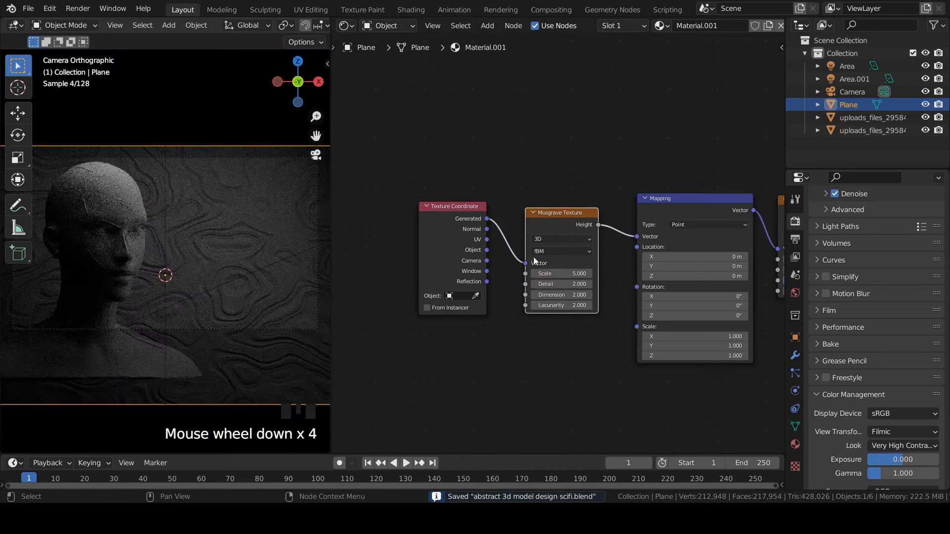
click(570, 273)
key(Return)
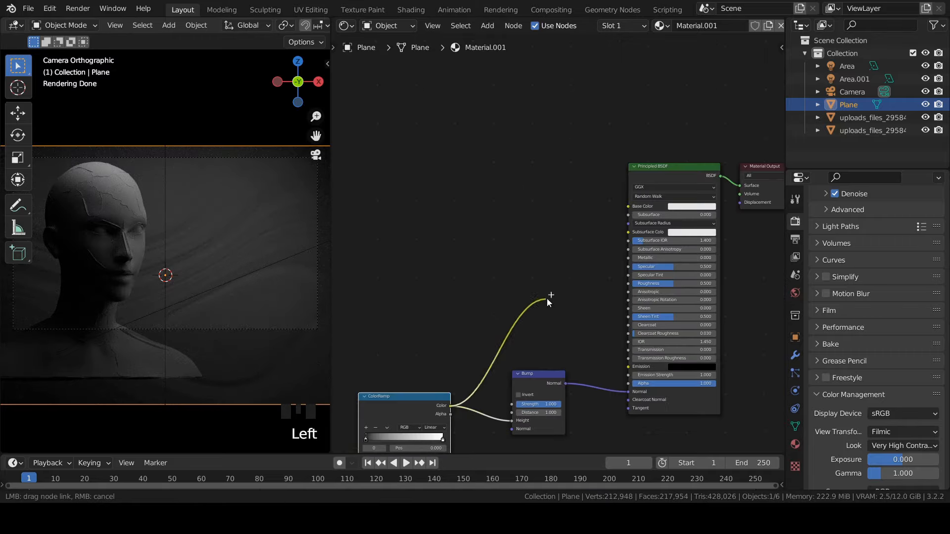
Link the ColorRamp's Color to the plane shader's Roughness and set Metallic to 1.
drag(547, 298, 747, 257)
scroll(263, 260, up, 5)
scroll(225, 198, down, 5)
scroll(247, 210, up, 2)
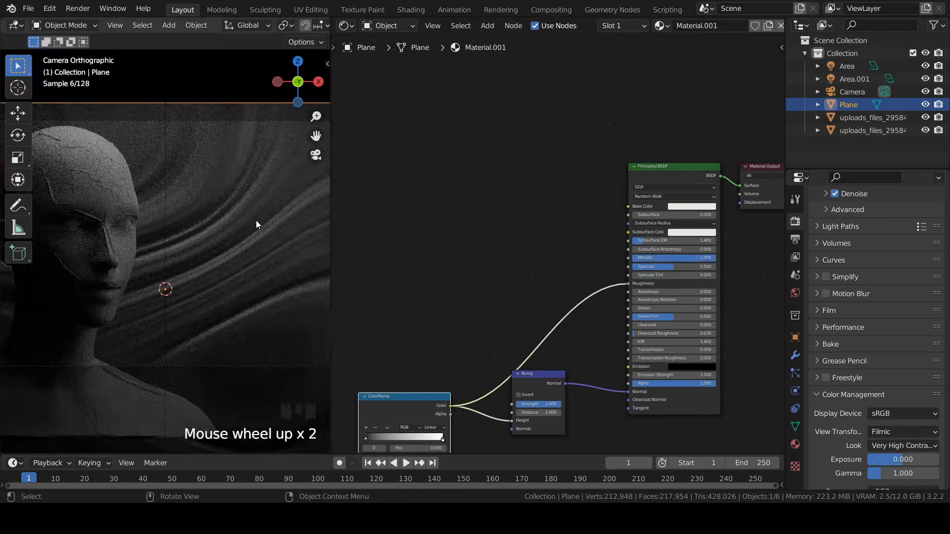
Select the first head mesh, bring its shader nodes into view and hide the viewport overlays.
click(852, 92)
scroll(74, 248, up, 7)
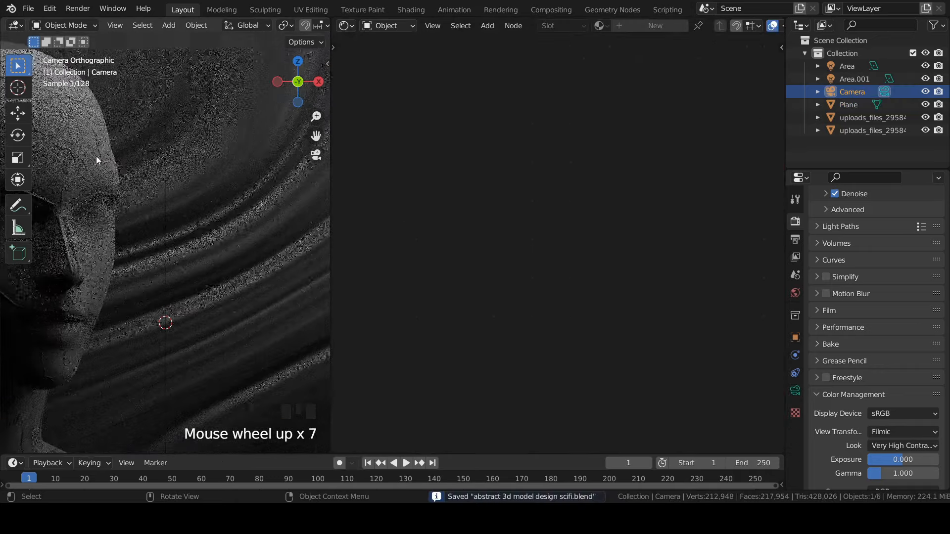
click(852, 118)
scroll(694, 76, down, 3)
middle_drag(694, 79, 436, 142)
middle_drag(653, 107, 536, 242)
scroll(536, 245, up, 2)
scroll(536, 247, up, 2)
scroll(739, 24, down, 1)
click(763, 26)
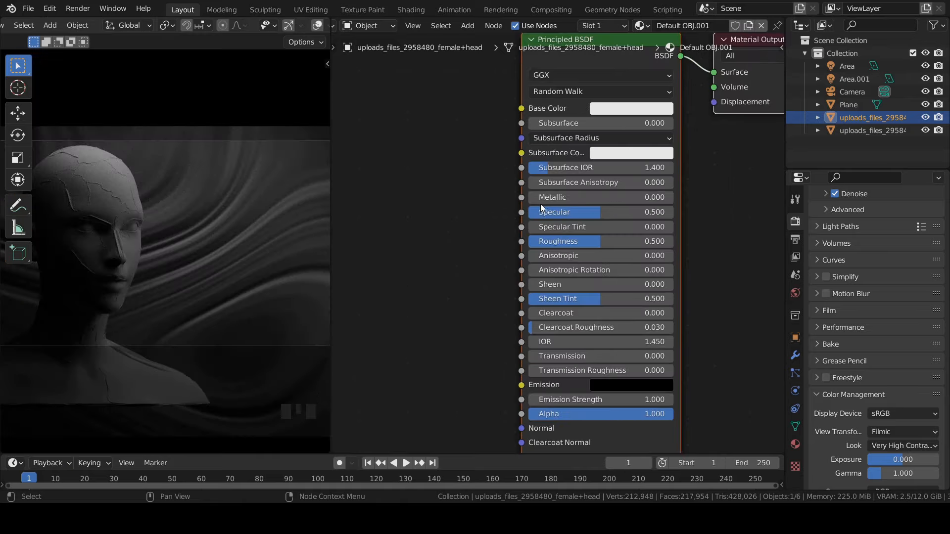
Set the first head mesh's shader to Metallic 1, Specular 1 and Roughness 0.15.
drag(540, 204, 663, 212)
scroll(97, 238, up, 6)
click(618, 241)
text(.1)
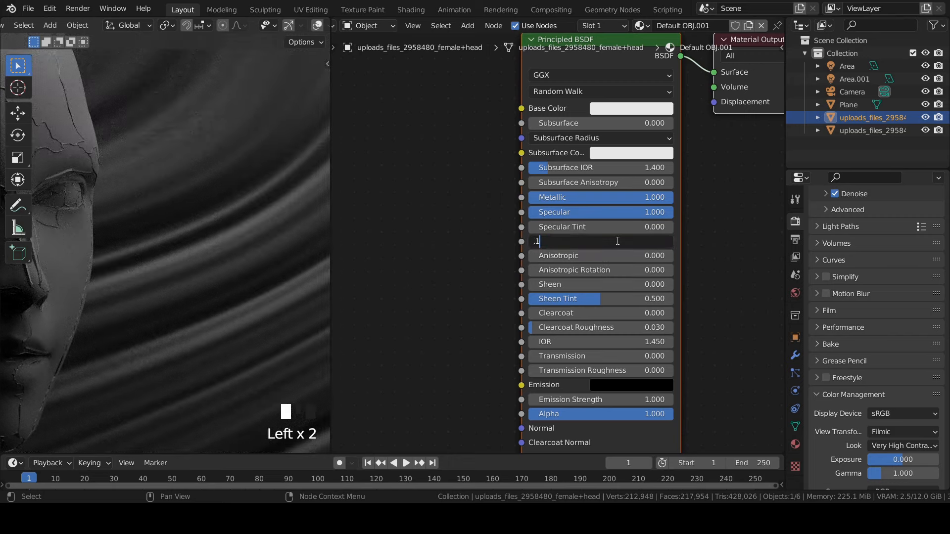
text(5)
key(Return)
scroll(96, 206, down, 4)
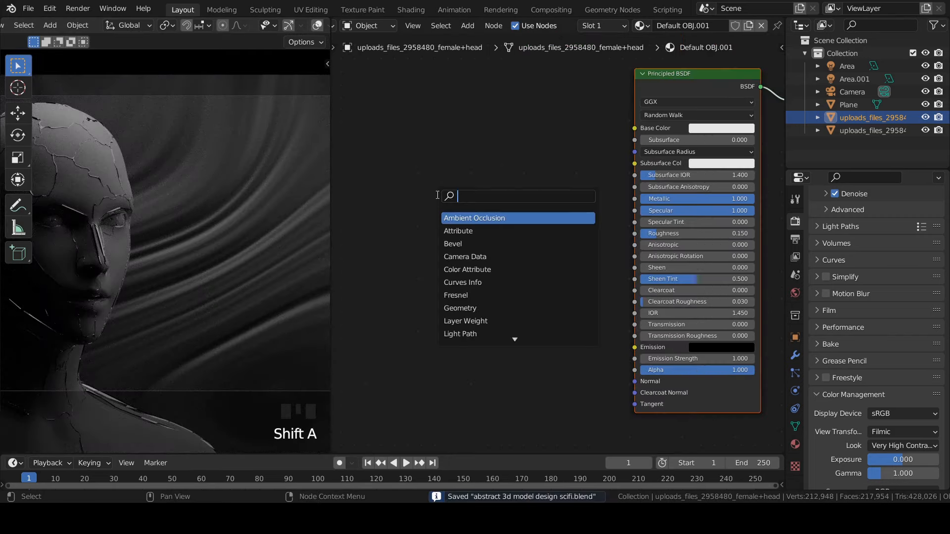
Add a ColorRamp node to the first head mesh's material and link its Color to Base Color.
text(co)
key(Return)
click(431, 155)
drag(534, 159, 634, 129)
Add a Gradient Texture and link its Color to the Fac input of the Base Color ramp.
middle_drag(424, 173, 598, 165)
key(shift+a)
click(408, 144)
text(gr)
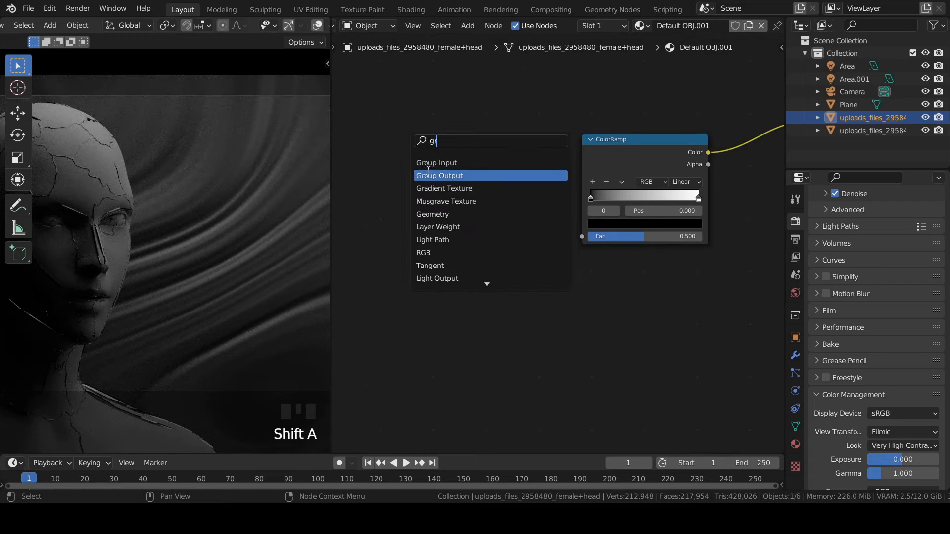
click(430, 186)
drag(481, 158, 659, 242)
Set the ColorRamp's black stop to a bright orange and change the ramp's interpolation mode.
scroll(659, 242, up, 5)
middle_drag(651, 191, 582, 237)
click(582, 240)
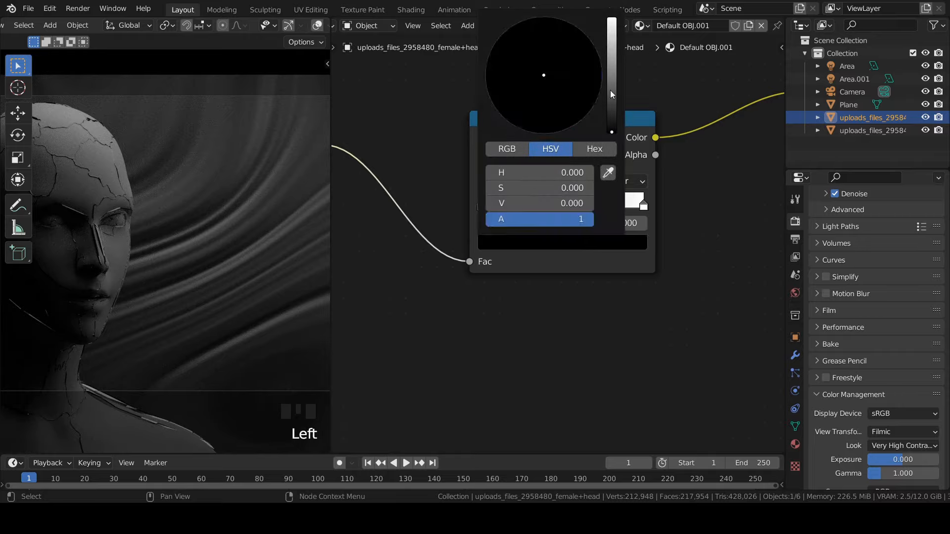
drag(612, 93, 612, 18)
click(518, 109)
scroll(198, 223, up, 4)
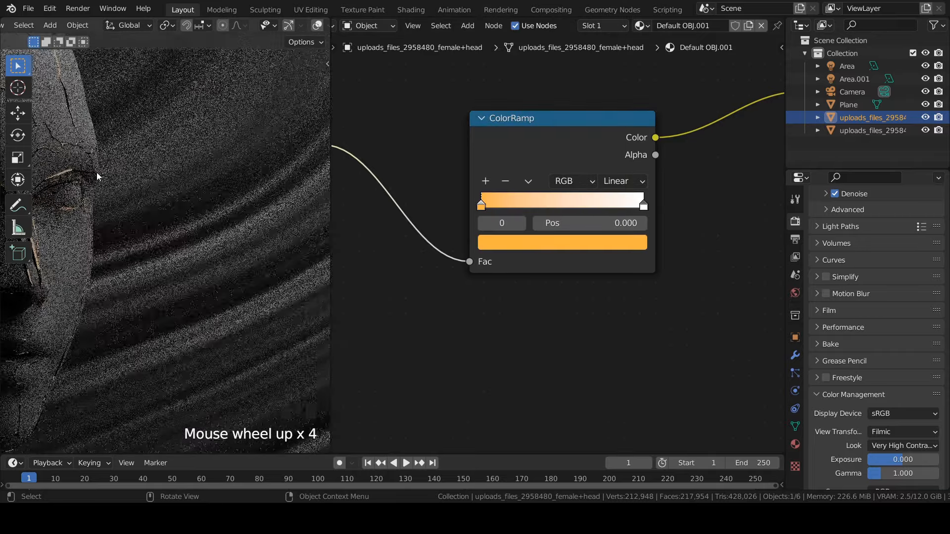
click(623, 181)
click(620, 194)
scroll(109, 208, down, 3)
Select the second head mesh and link a new Bump node to its Principled BSDF's Normal input.
click(109, 208)
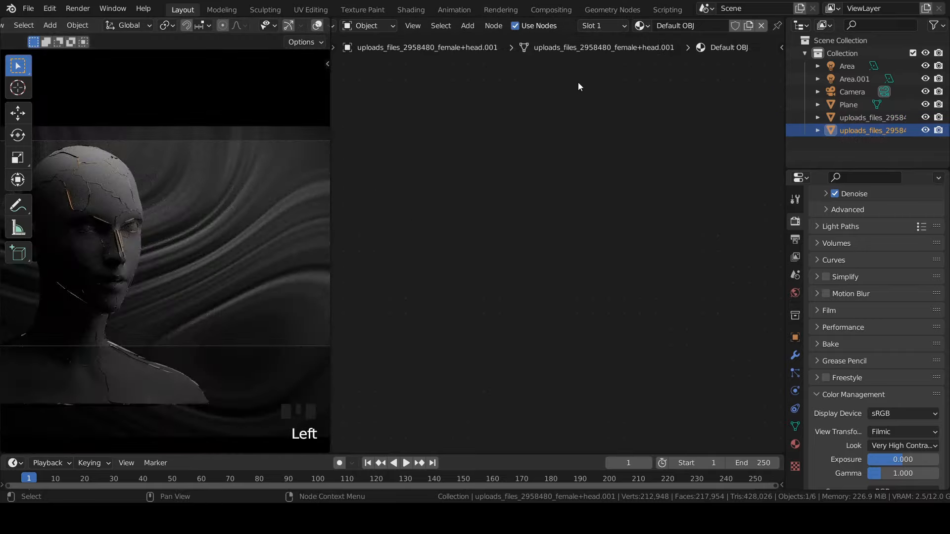
scroll(710, 142, down, 4)
scroll(711, 142, up, 2)
scroll(499, 171, up, 1)
scroll(499, 171, down, 2)
middle_drag(499, 170, 530, 185)
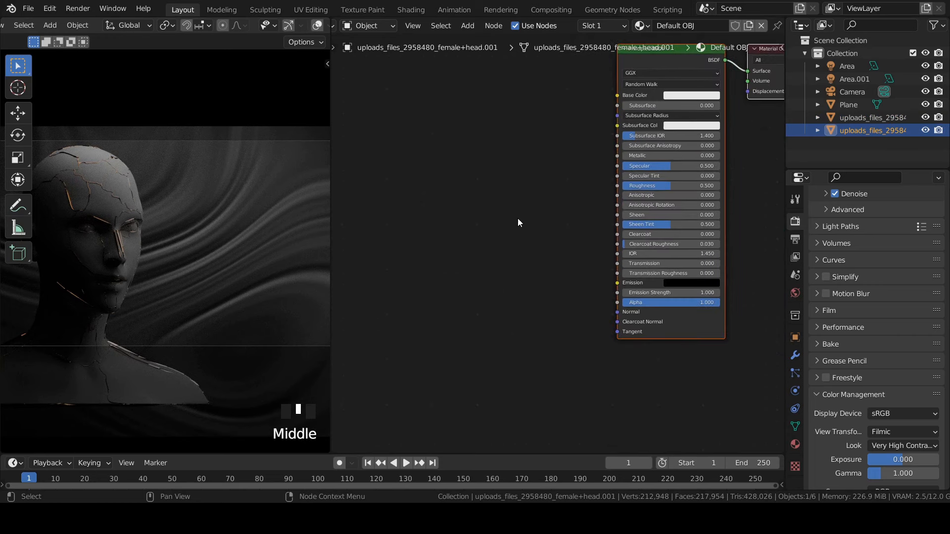
key(shift+a)
text(bu)
key(Return)
click(483, 326)
drag(510, 317, 618, 312)
Add a ColorRamp node to the second head mesh's material and link its Color to the Bump node's Height.
middle_drag(409, 317, 588, 274)
key(shift+a)
click(458, 271)
text(co)
click(486, 292)
click(485, 290)
drag(565, 286, 622, 318)
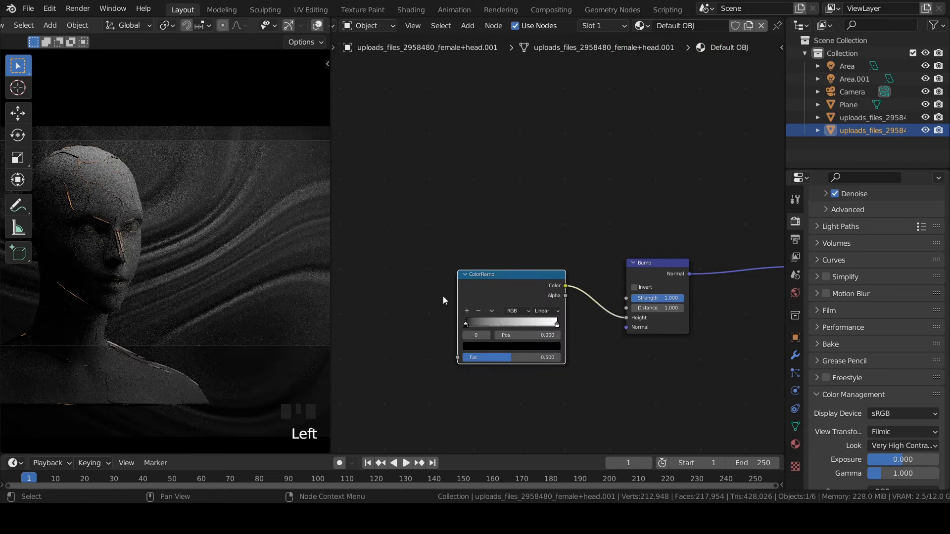
Add a Voronoi Texture and link its Distance output to the ColorRamp's Fac.
middle_drag(291, 290, 470, 269)
key(shift+a)
text(vor)
click(498, 281)
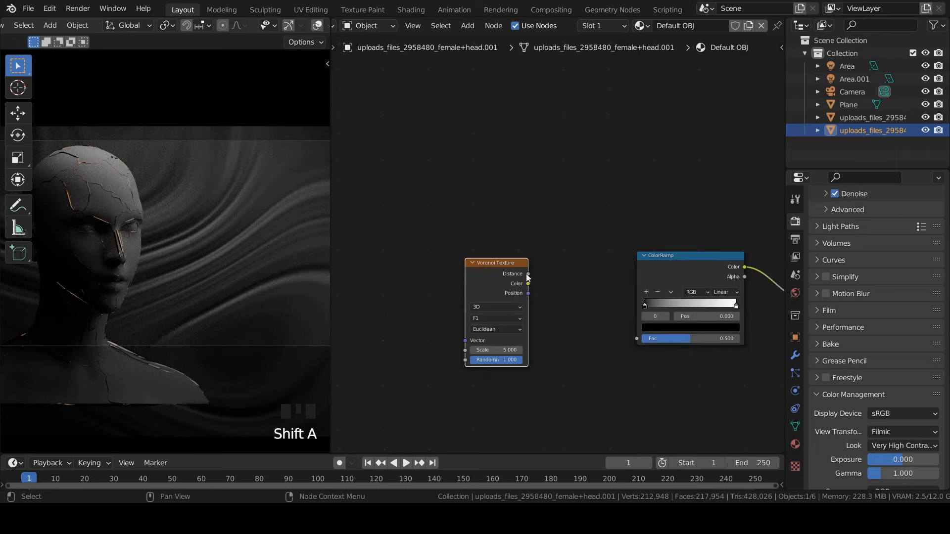
drag(528, 274, 637, 339)
Add Mapping and Texture Coordinate nodes to the Voronoi Texture and space them apart.
click(487, 285)
key(ctrl+t)
middle_drag(488, 285, 692, 226)
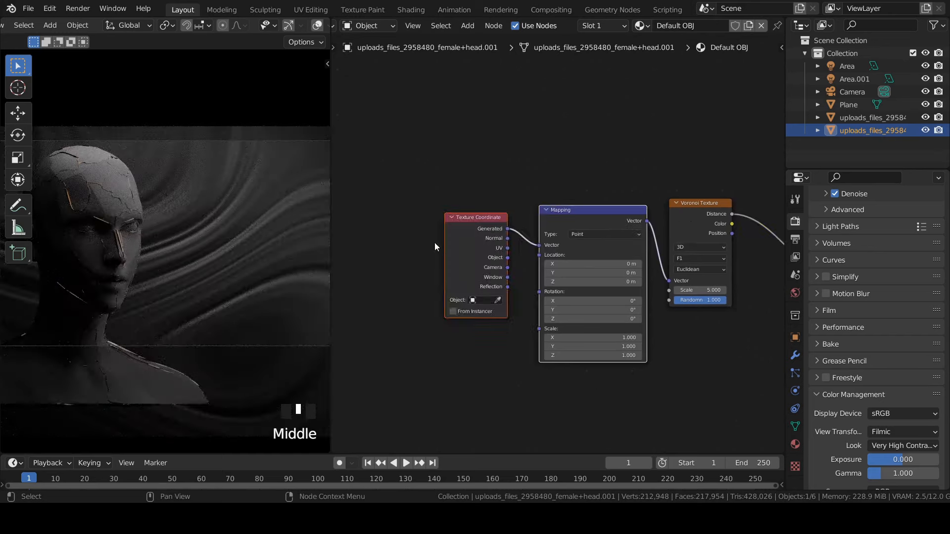
drag(542, 239, 490, 230)
middle_drag(544, 221, 602, 218)
drag(487, 223, 418, 216)
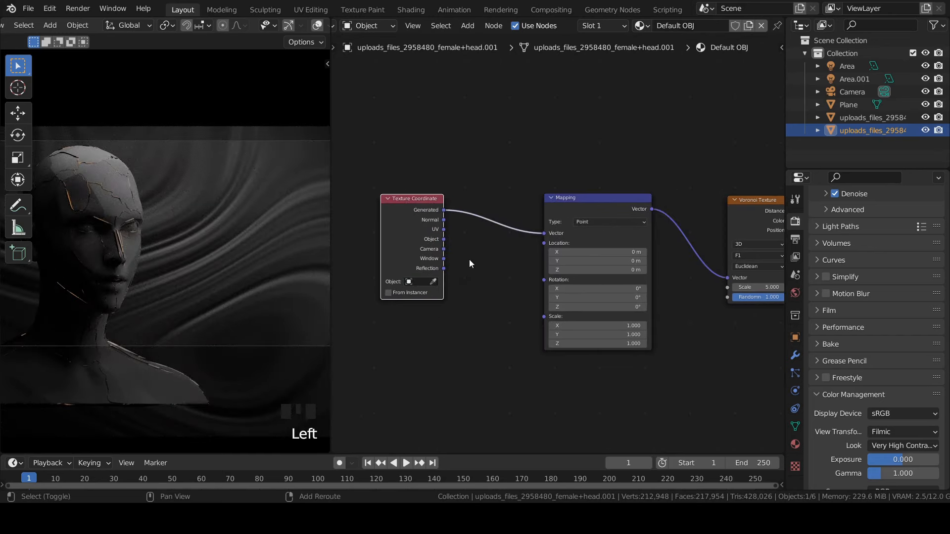
Insert a Wave Texture between the Texture Coordinate and Mapping nodes.
key(shift+a)
click(475, 270)
text(wav)
click(504, 296)
click(478, 239)
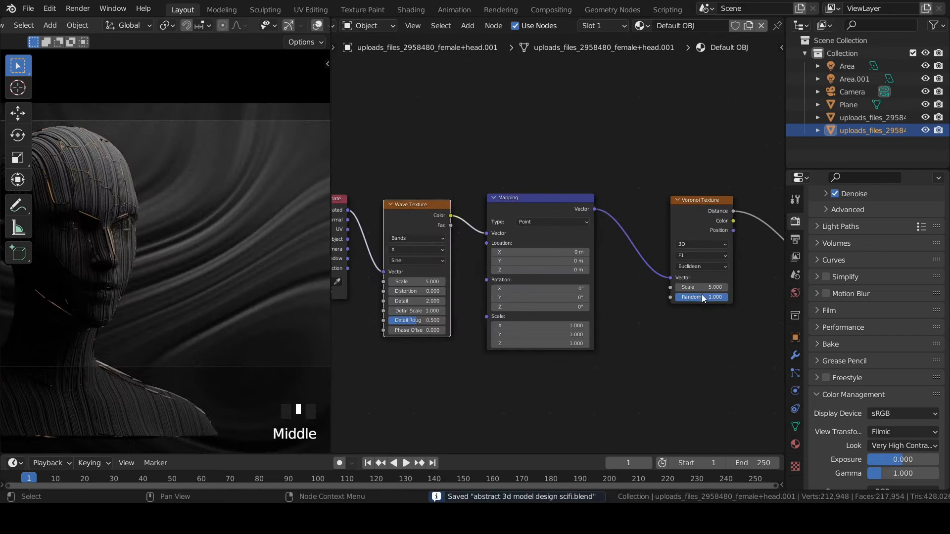
Set the Voronoi Texture's Randomness to 0 and change its Scale.
drag(703, 298, 643, 298)
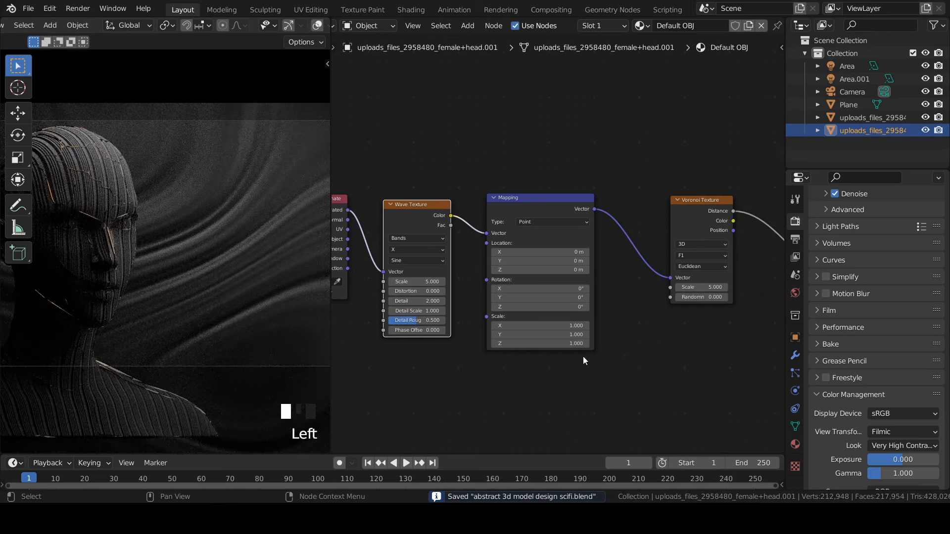
double_click(718, 287)
key(Return)
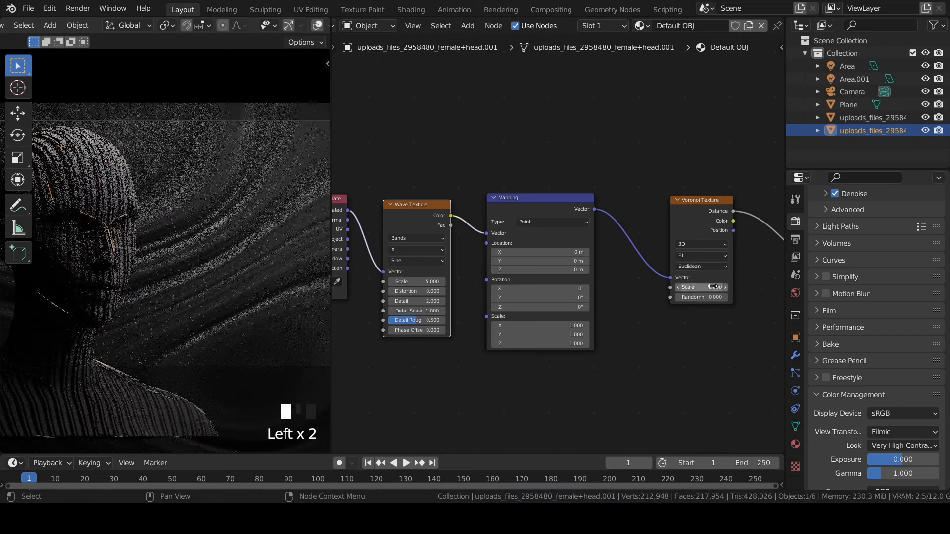
Switch the Wave Texture's pattern from bands to rings.
scroll(556, 243, up, 3)
click(557, 231)
click(558, 252)
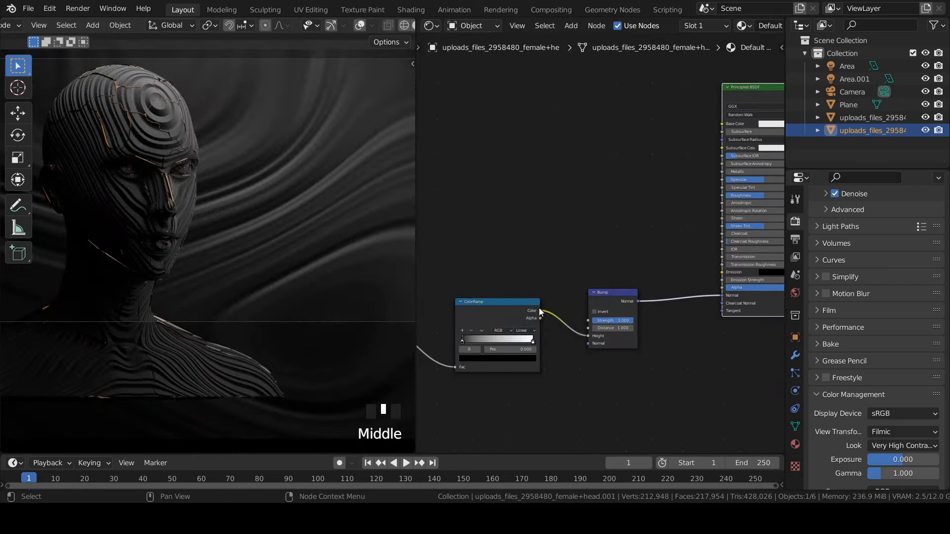
Link the ColorRamp's Color to the second head mesh's Metallic input and set Specular to 1.
drag(539, 307, 725, 172)
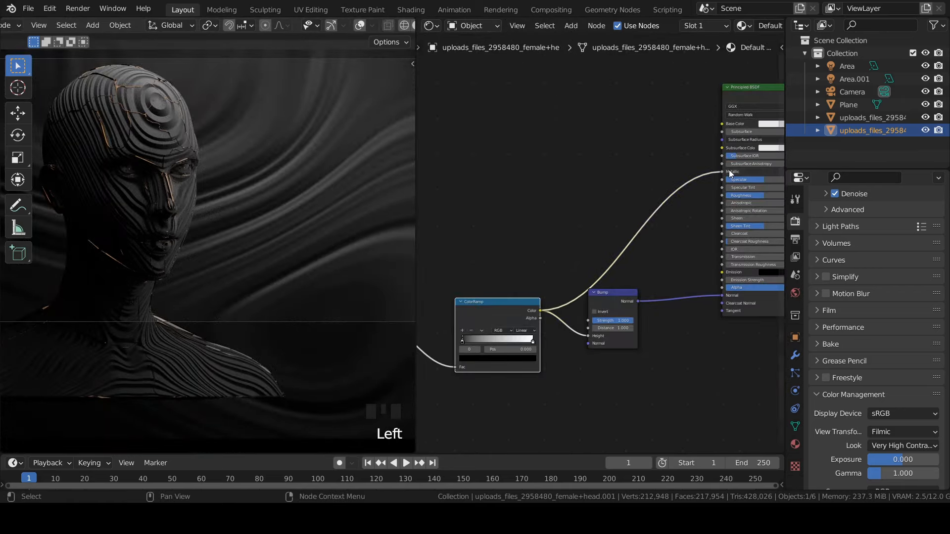
middle_drag(729, 170, 635, 199)
drag(649, 211, 723, 260)
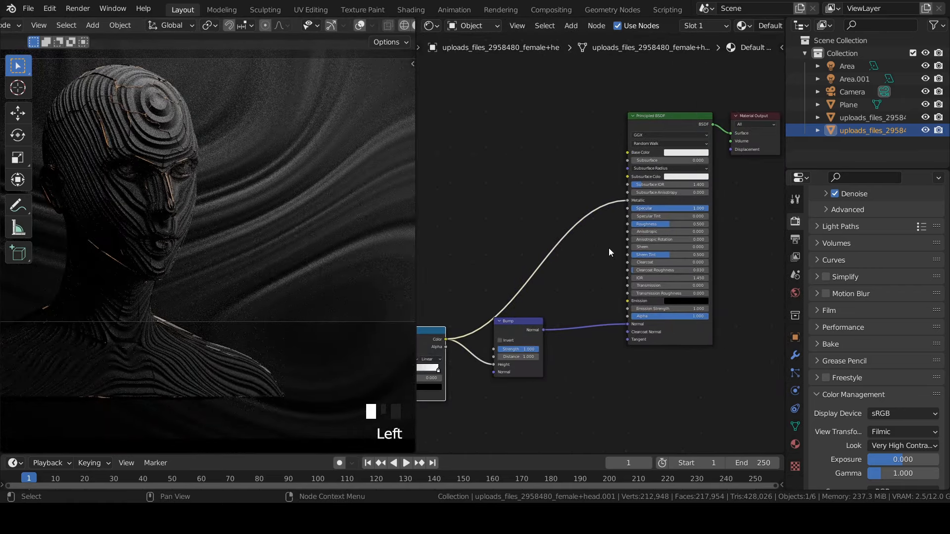
Flip the gradient of the second head mesh's ColorRamp and move its black stop inward toward the middle.
scroll(613, 249, up, 3)
click(707, 218)
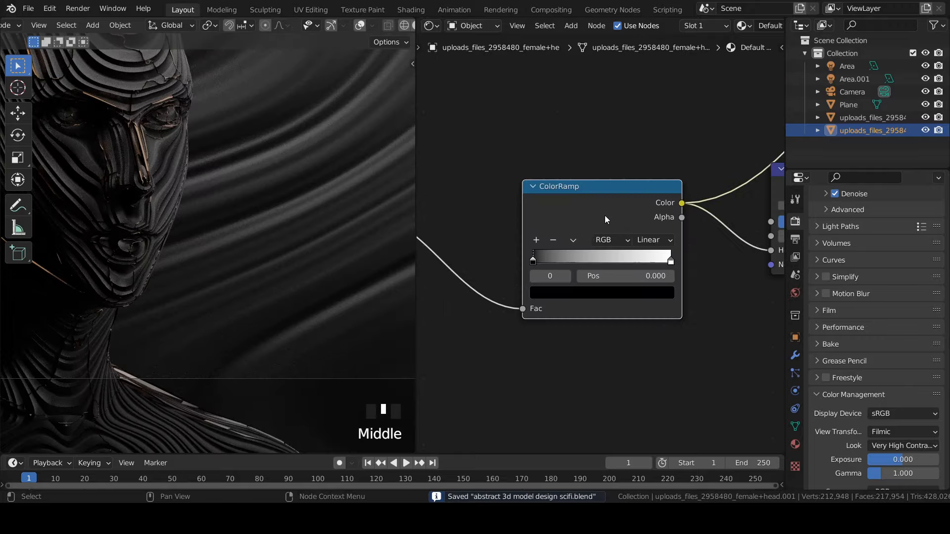
click(573, 240)
click(591, 255)
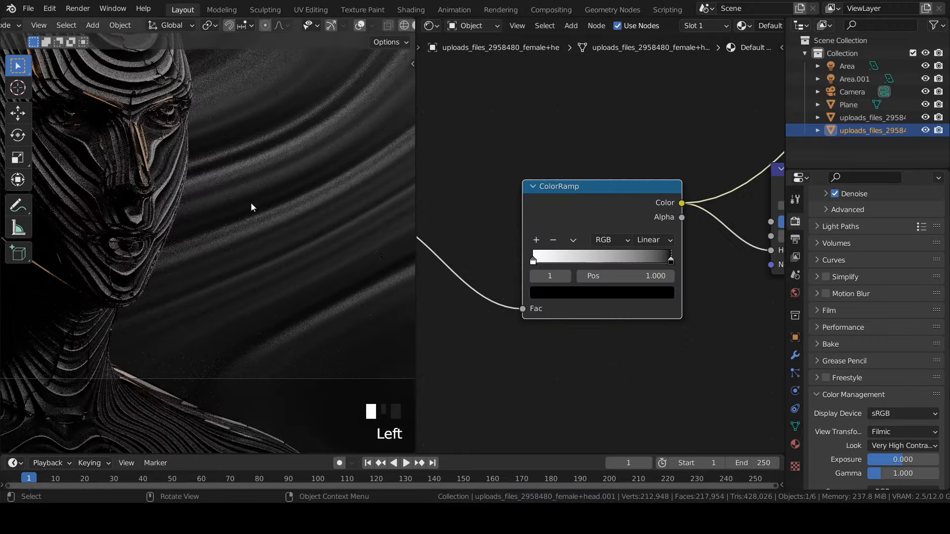
scroll(82, 190, down, 2)
drag(649, 264, 571, 279)
Add a ColorRamp stop at position 0.194, color it bright orange with hue 0.050 and saturation 0.929, and save the file.
click(536, 240)
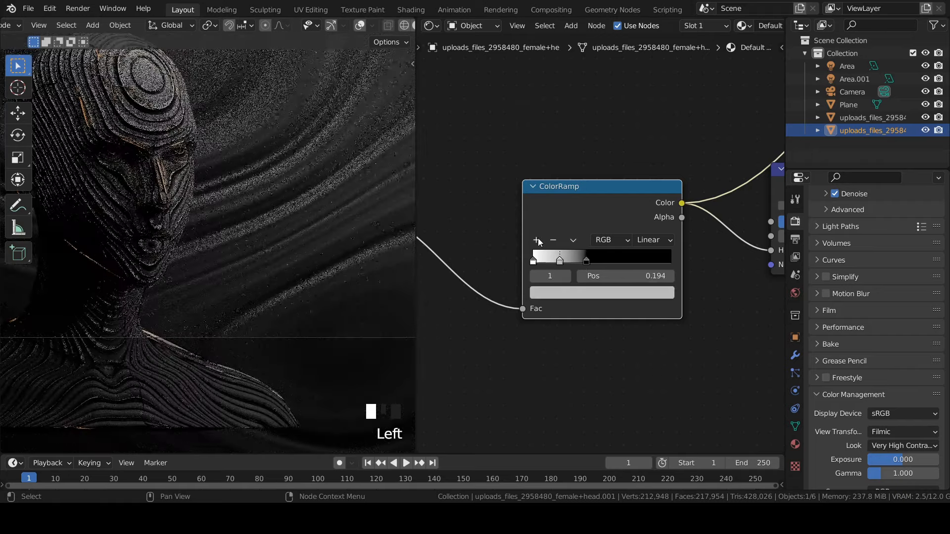
click(599, 293)
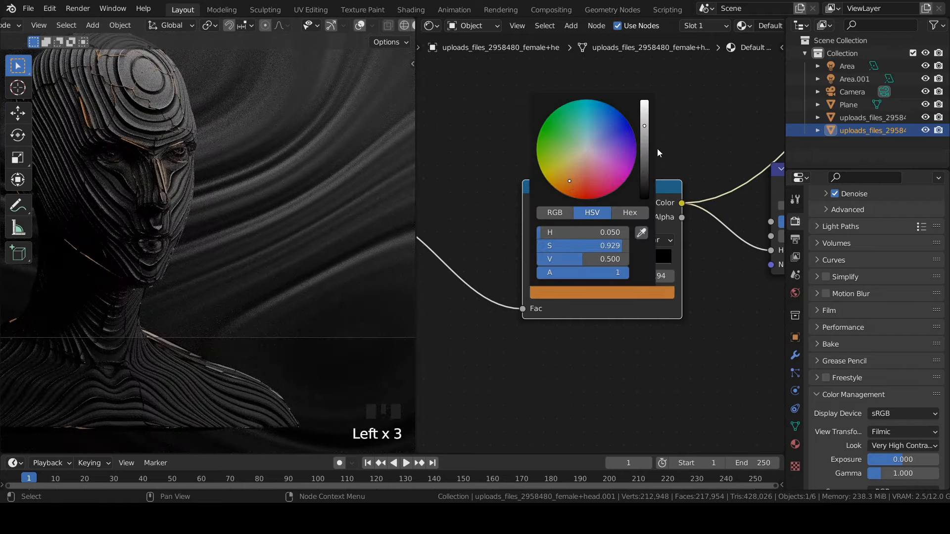
drag(644, 126, 645, 98)
key(ctrl+s)
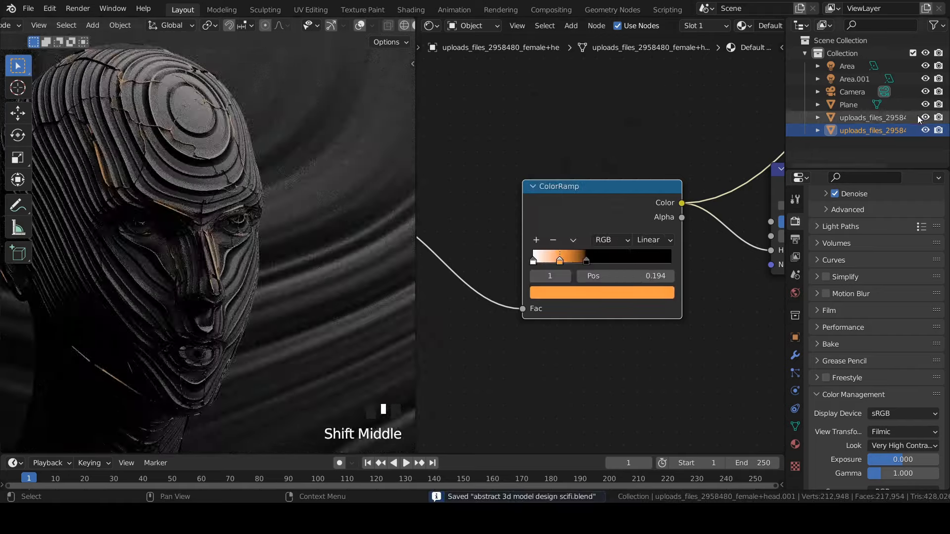
Hide the first head mesh and tighten the ColorRamp's stops into a narrow transition, with the white stop at 0.151.
click(926, 118)
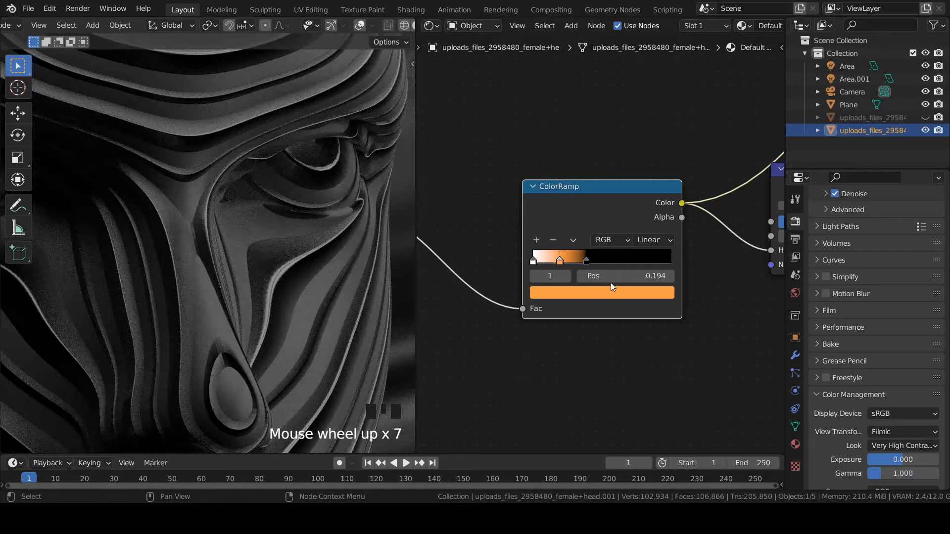
click(587, 260)
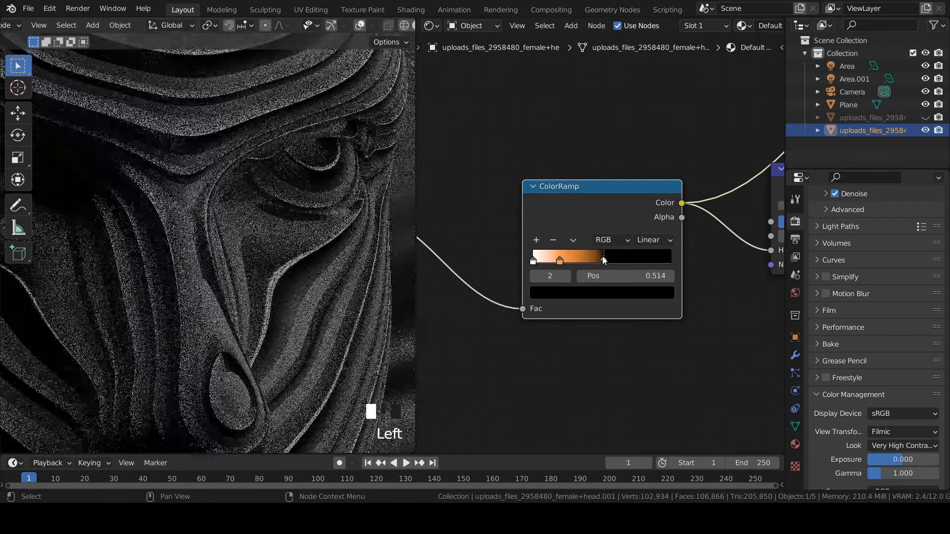
mouse_move(559, 258)
mouse_down()
mouse_move(574, 263)
mouse_move(554, 261)
mouse_up()
scroll(179, 202, down, 5)
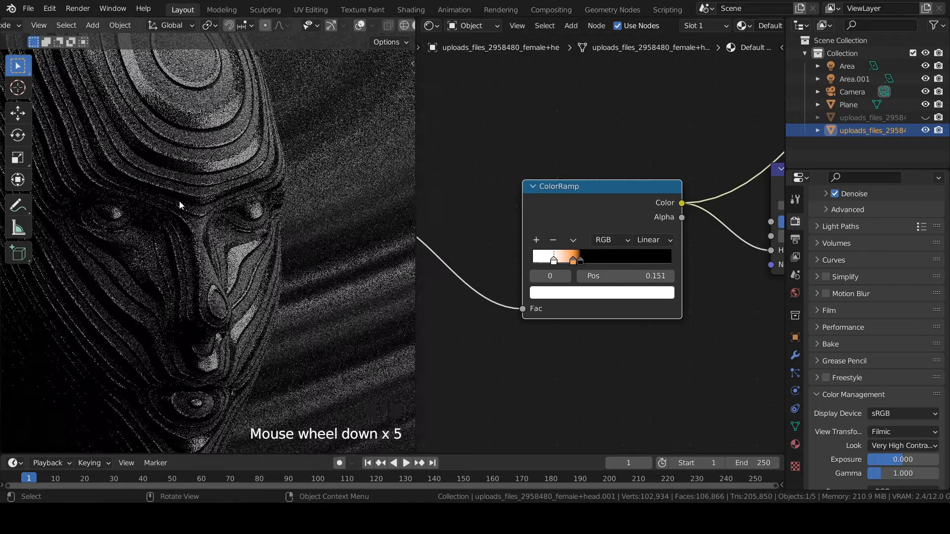
Try a blue-violet color with hue 0.679 on the ColorRamp's orange stop, undo it, and save the file.
click(572, 260)
click(599, 296)
mouse_move(569, 181)
mouse_down()
mouse_move(557, 190)
mouse_move(543, 125)
mouse_move(622, 114)
mouse_move(625, 182)
mouse_move(544, 124)
mouse_move(621, 113)
mouse_move(637, 143)
mouse_up()
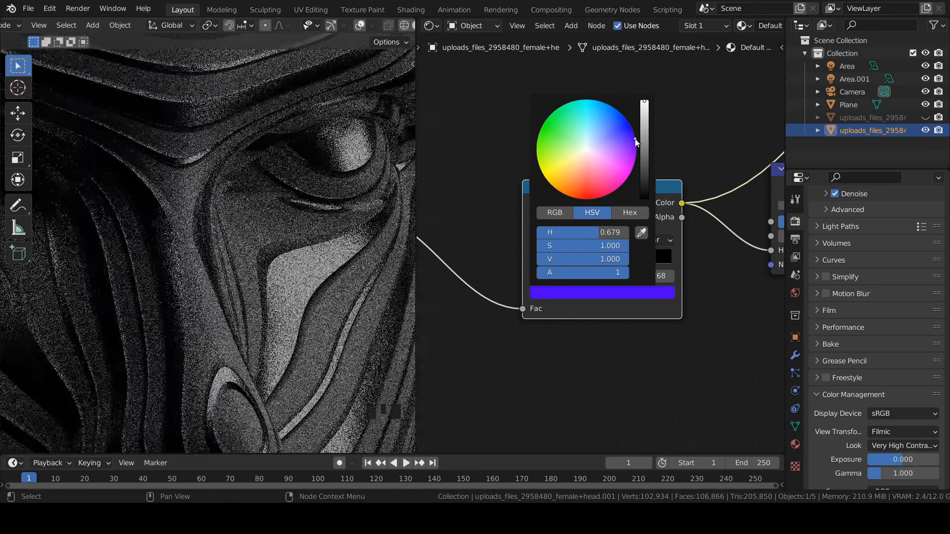
key(ctrl+z)
key(ctrl+s)
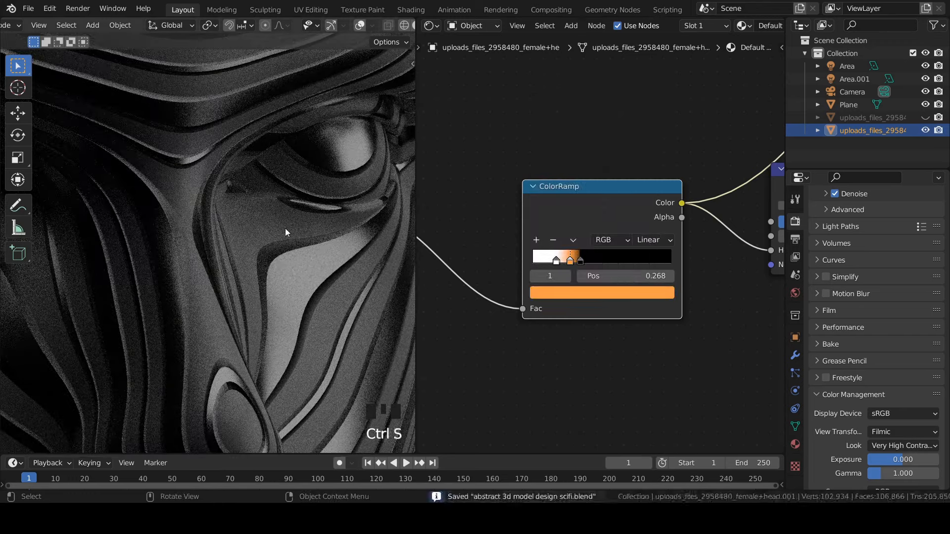
Turn on the viewport overlays and set the Area.001 light's power to 2000 W.
scroll(285, 232, down, 16)
click(855, 79)
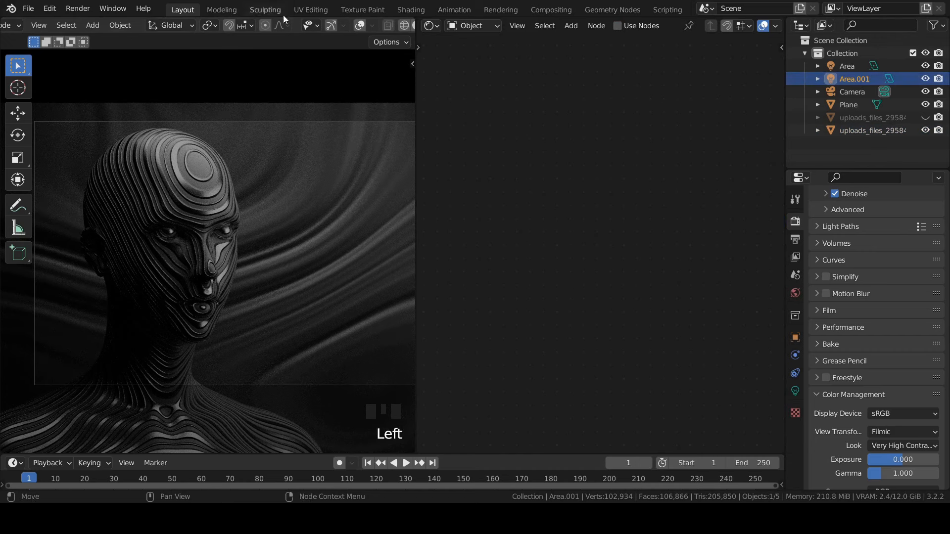
click(360, 25)
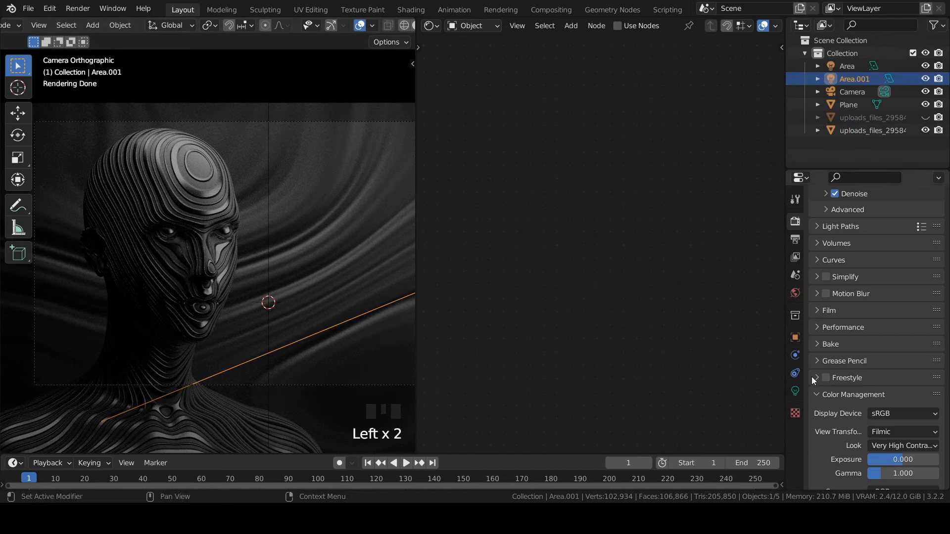
click(792, 391)
click(901, 283)
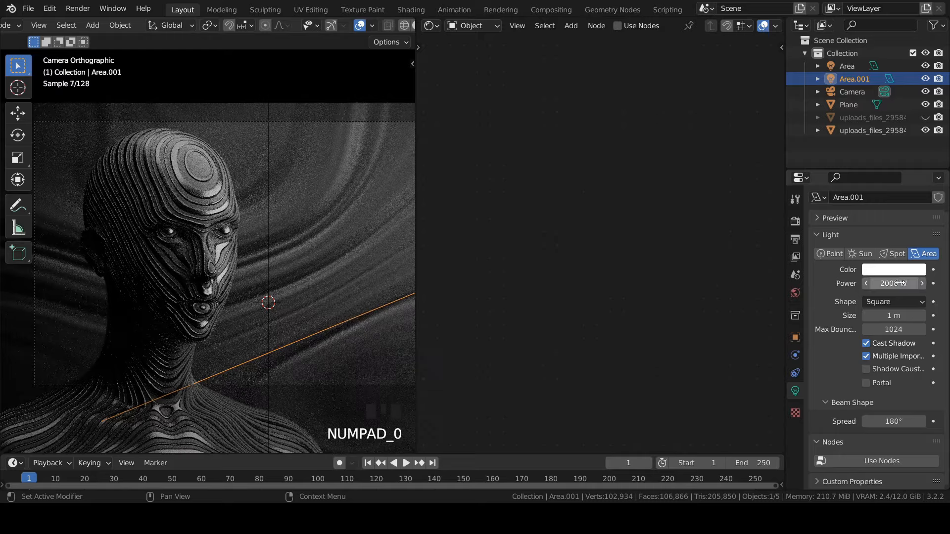
Set the Roughness of the backdrop plane's Principled BSDF to 0.1.
click(394, 245)
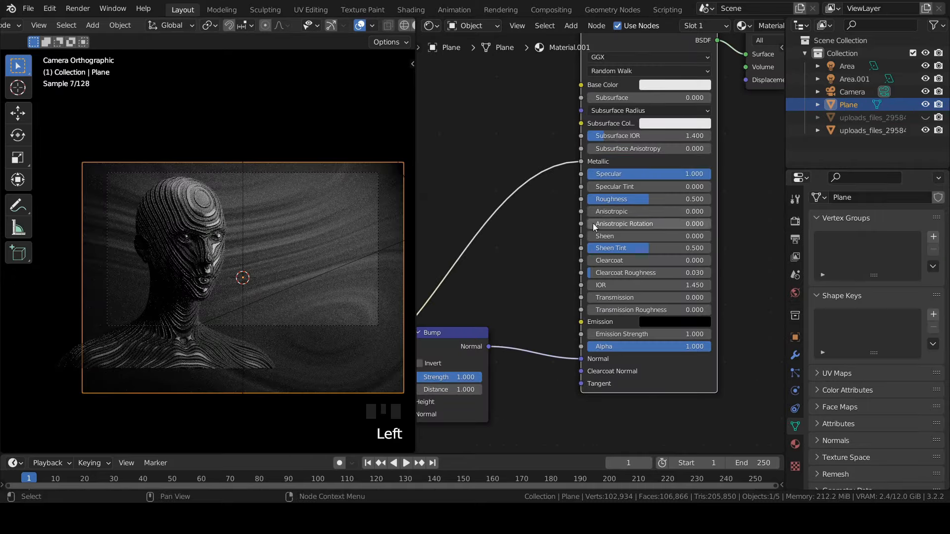
scroll(312, 191, up, 1)
drag(657, 201, 554, 202)
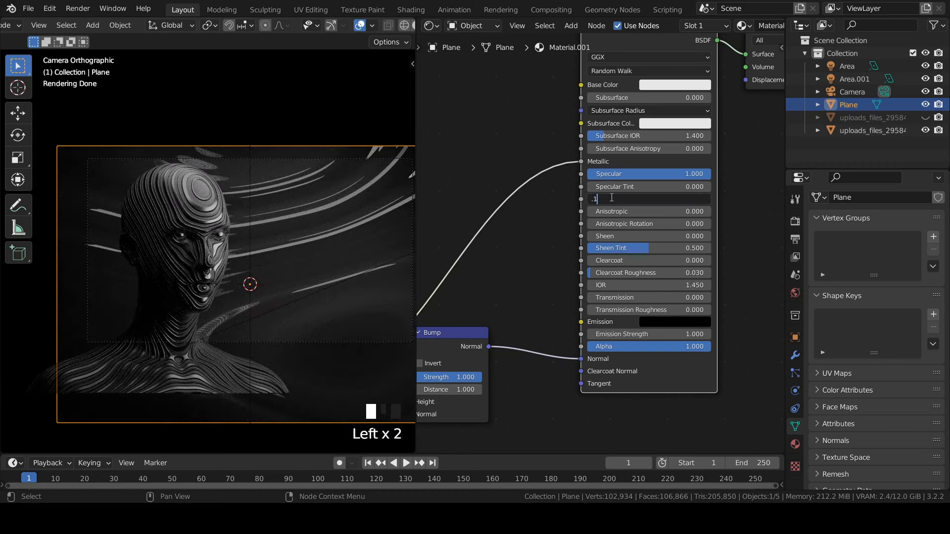
key(Return)
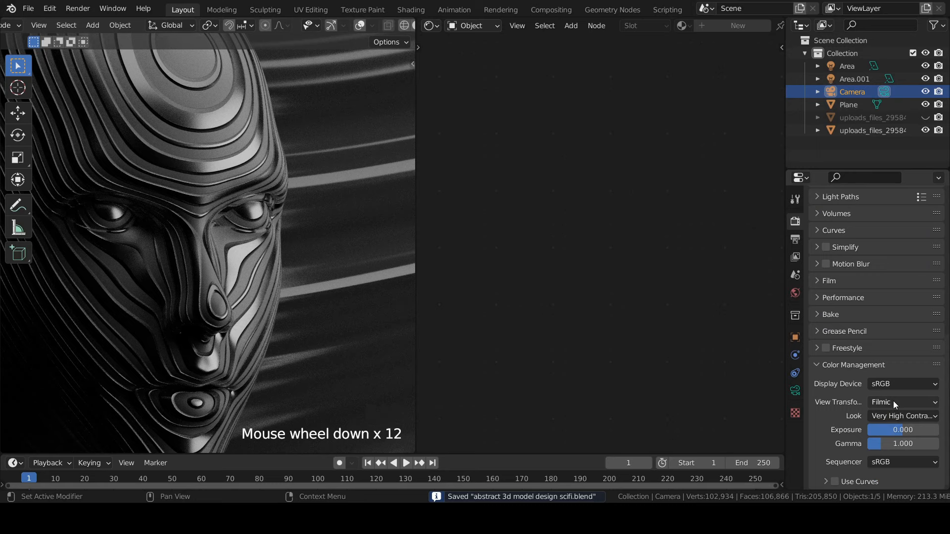
Change the color management View Transform to Standard.
click(893, 401)
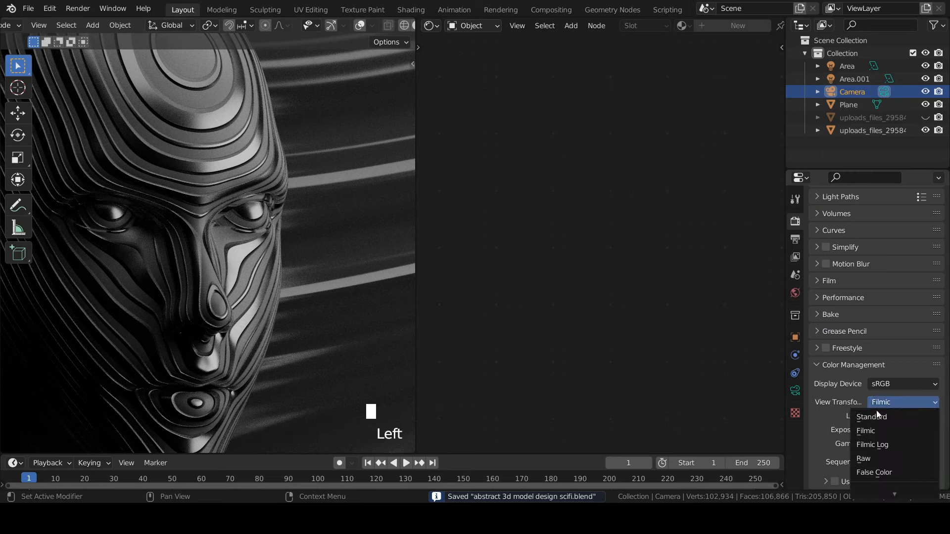
click(873, 415)
scroll(238, 236, down, 5)
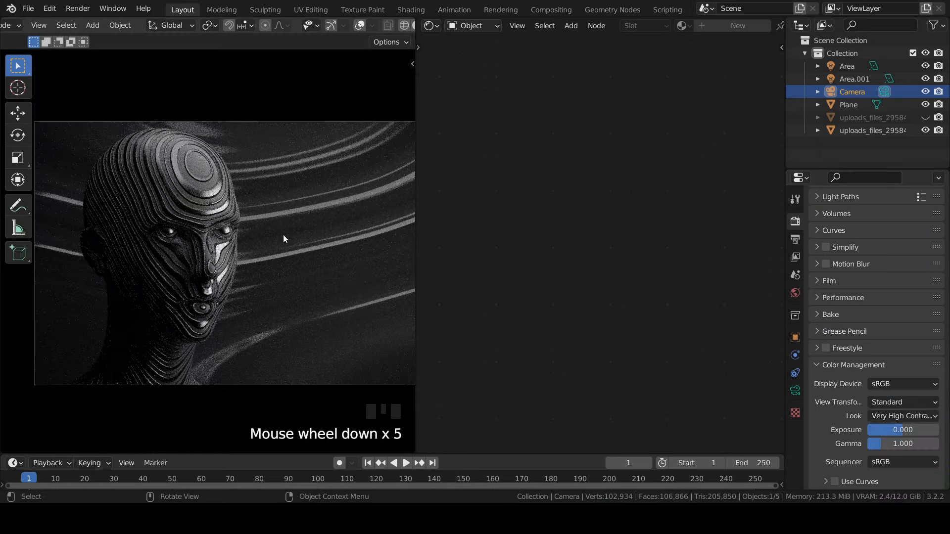
Reduce the size of the first area light, Area, to 0.68 m.
scroll(217, 155, down, 1)
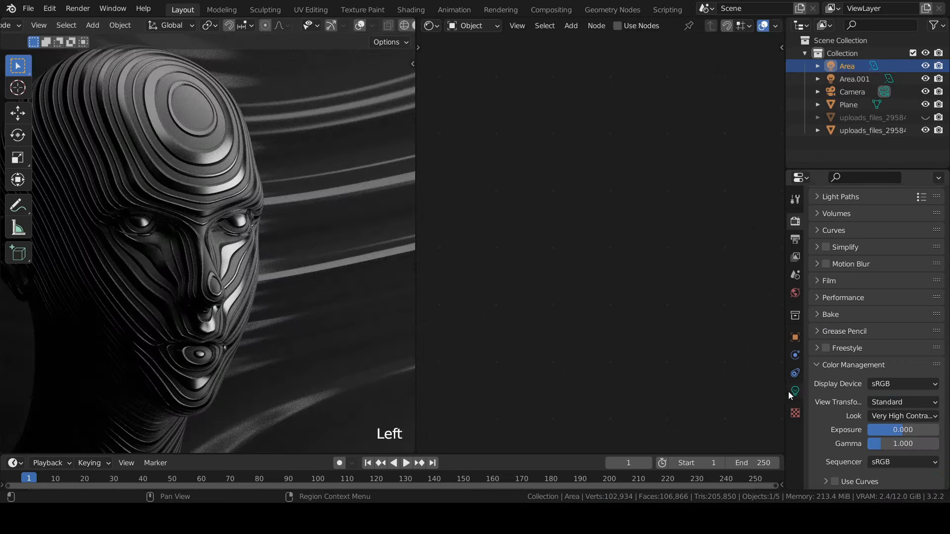
click(793, 391)
drag(894, 315, 872, 315)
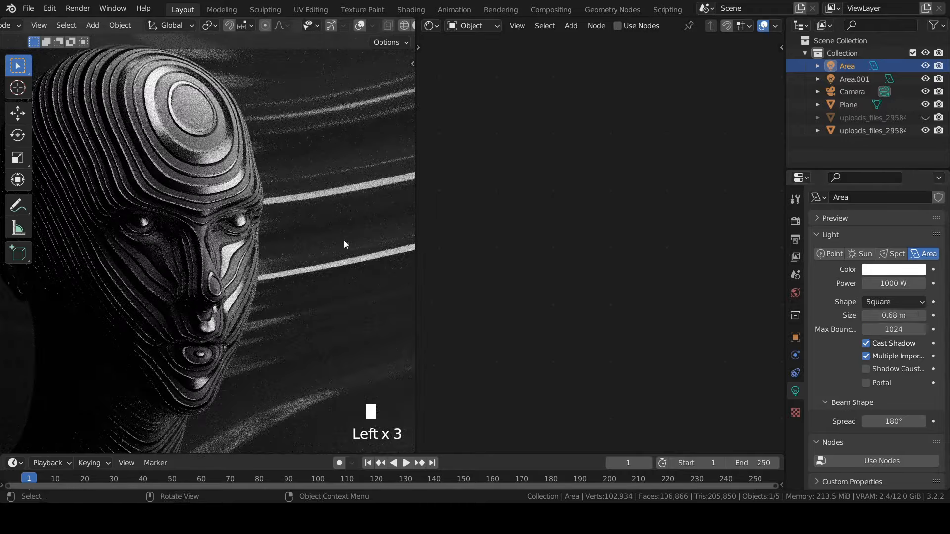
Make the hidden first head mesh visible again in the viewport.
scroll(378, 248, down, 2)
click(925, 118)
scroll(156, 193, down, 9)
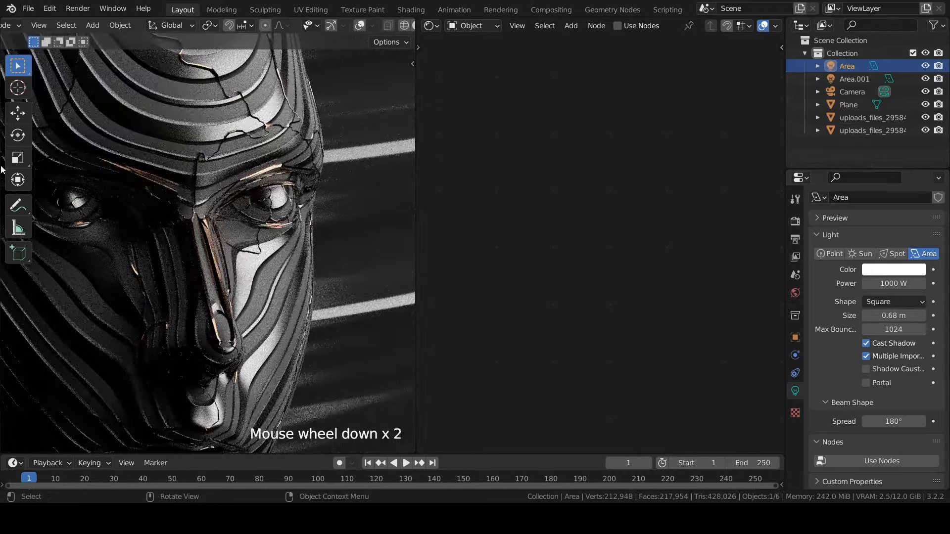
scroll(157, 193, down, 4)
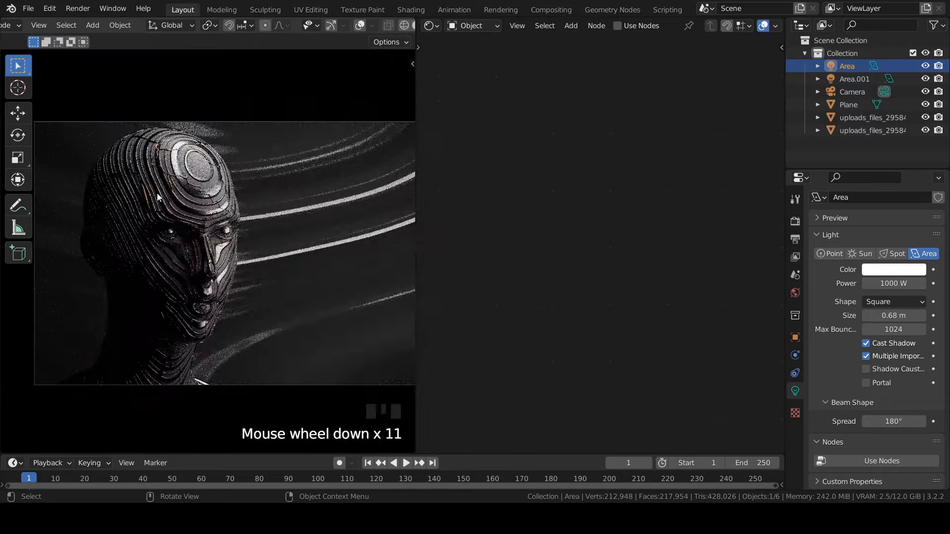
Widen the 3D viewport and adjust the area lighting's X and Y location.
drag(417, 193, 525, 193)
click(795, 337)
mouse_move(887, 237)
mouse_down()
mouse_move(871, 250)
mouse_move(888, 249)
mouse_up()
click(859, 78)
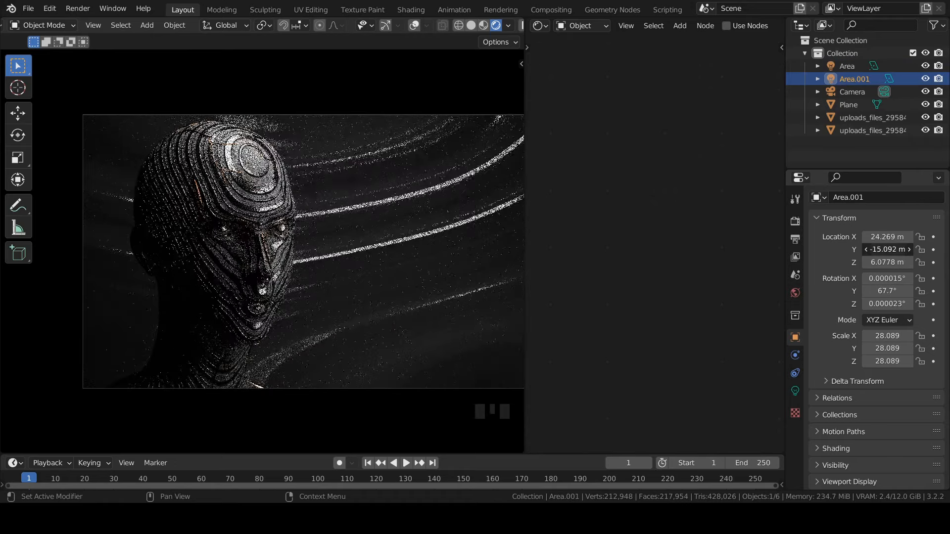
Set the power of the first area light, Area, to 1500 W.
scroll(262, 252, down, 1)
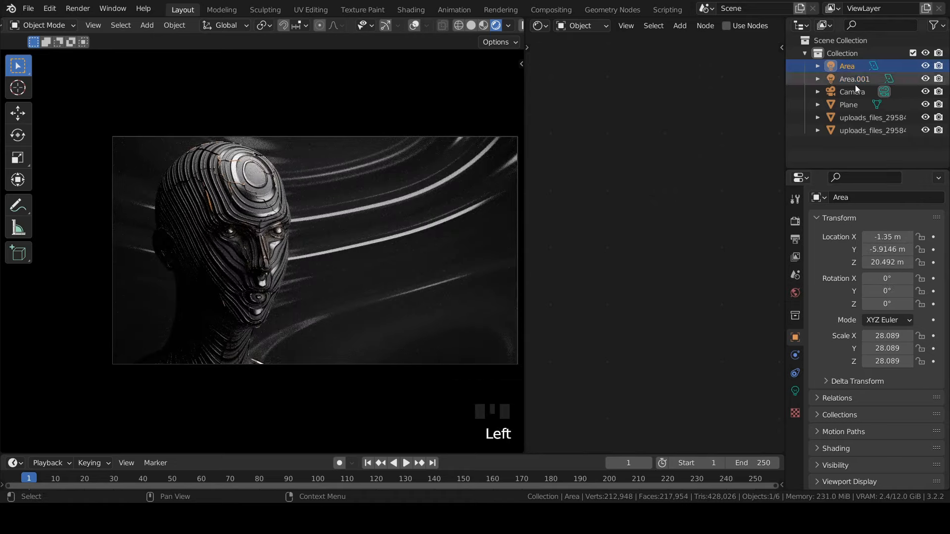
click(795, 391)
click(893, 284)
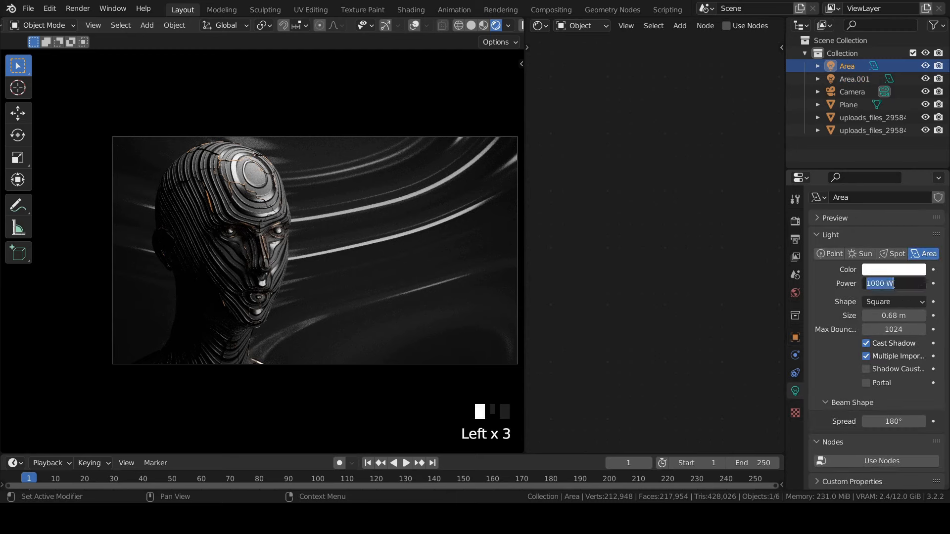
key(Return)
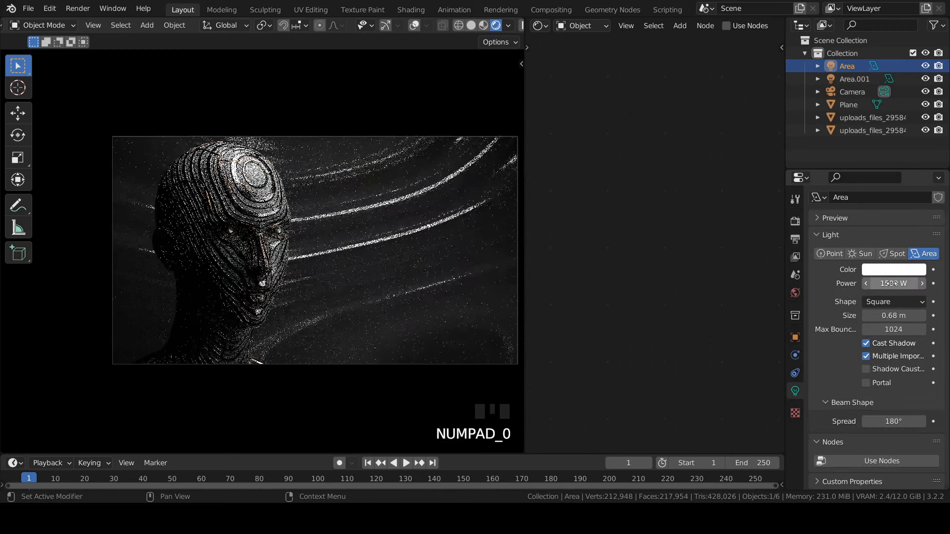
Set the Area.001 light's power to 2500 W and save the file.
click(871, 79)
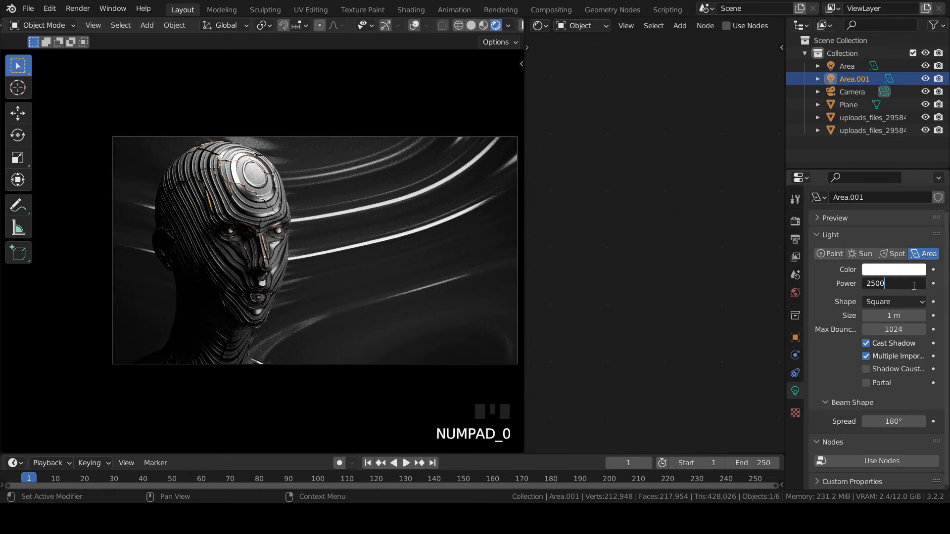
key(Return)
key(ctrl+s)
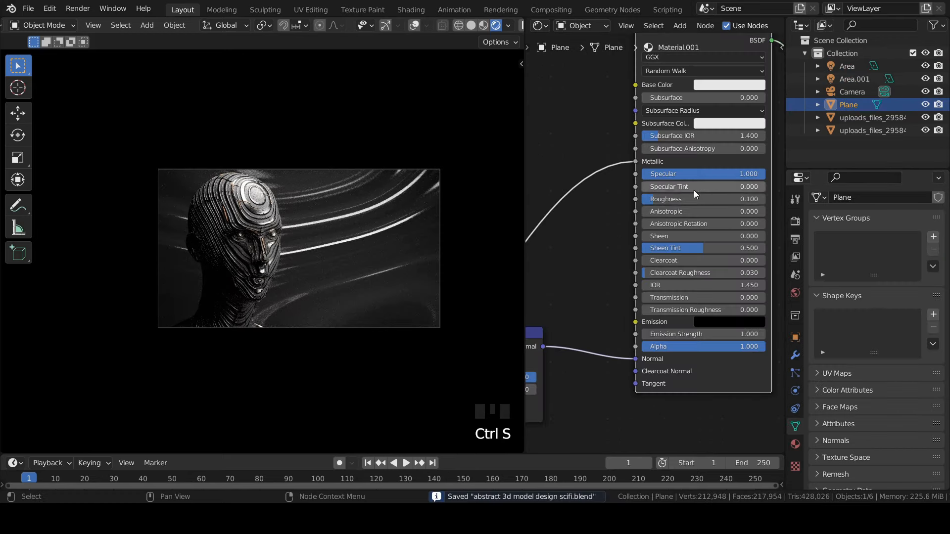
Set the Roughness of the backdrop plane's Principled BSDF to 0.2.
click(668, 200)
text(.2)
key(Return)
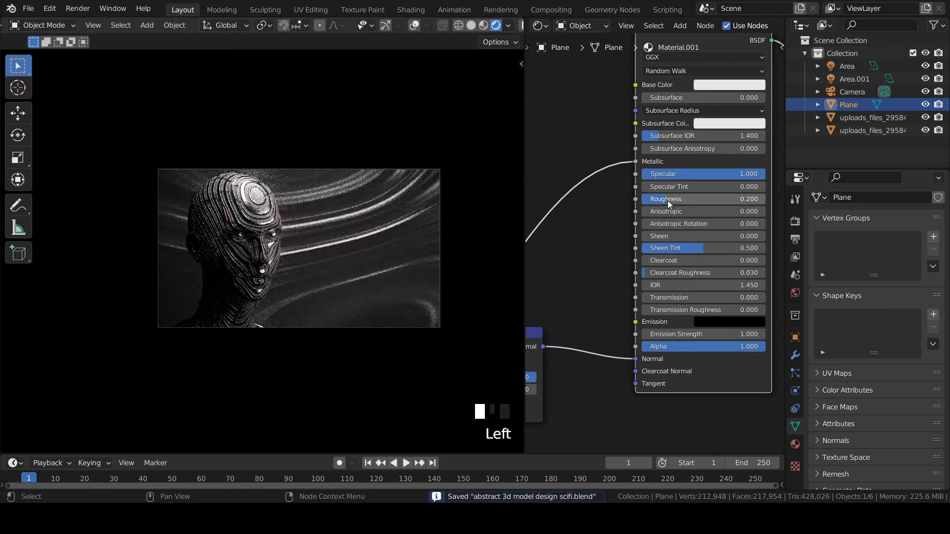
Raise the Distance of the backdrop plane's Bump node to 6.2 and save the file.
middle_drag(582, 274, 697, 199)
drag(612, 316, 643, 316)
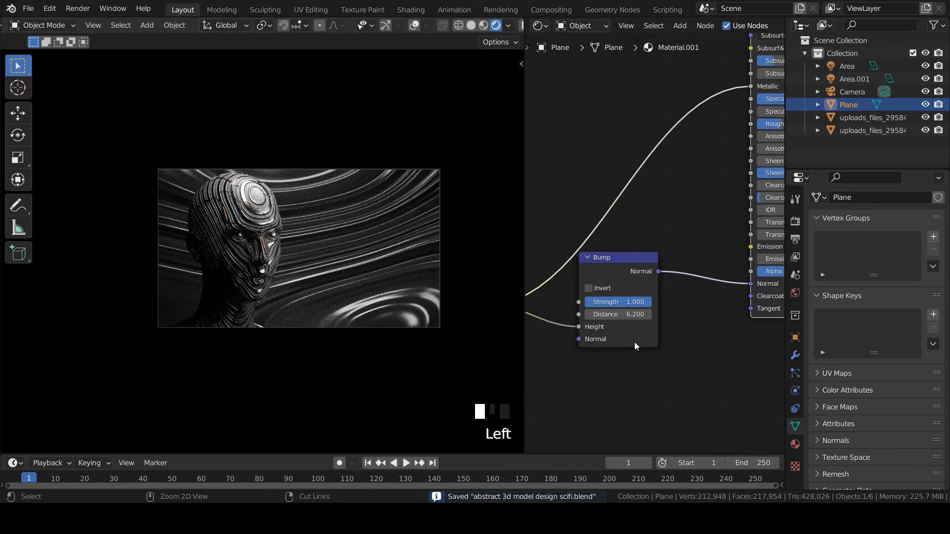
key(ctrl+s)
scroll(435, 250, up, 3)
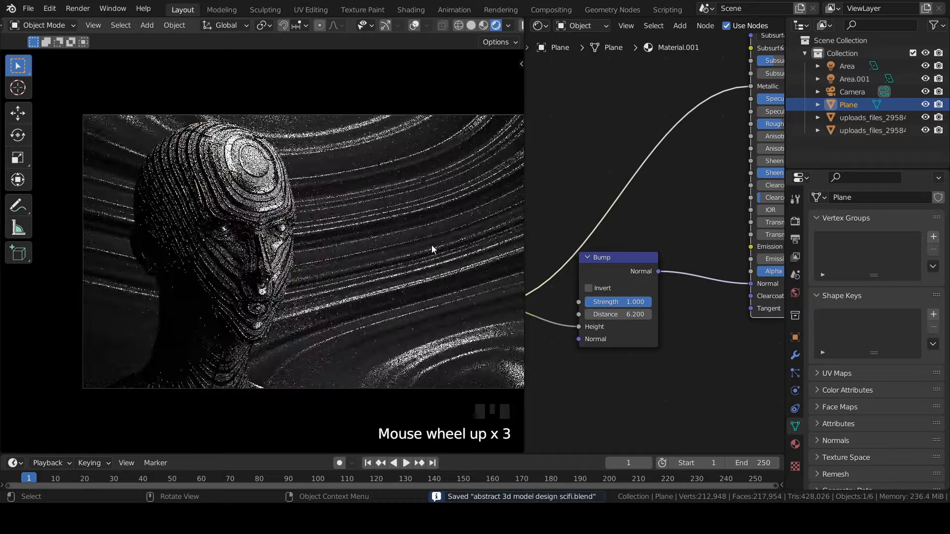
Try a Bump Distance of 10 on the backdrop plane, examine the render preview, and undo the Distance changes.
click(628, 315)
text(10)
key(Return)
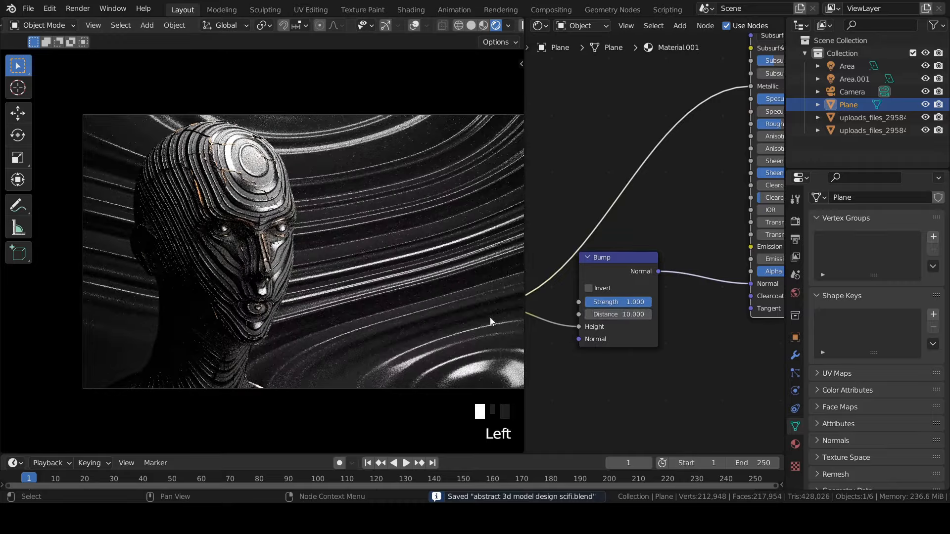
scroll(363, 249, down, 2)
scroll(363, 249, up, 3)
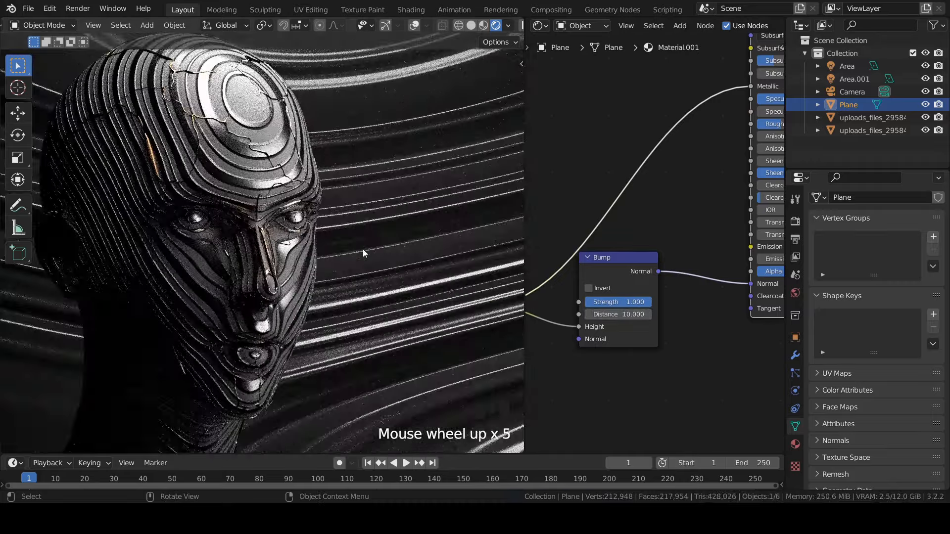
scroll(363, 249, down, 4)
scroll(365, 251, down, 1)
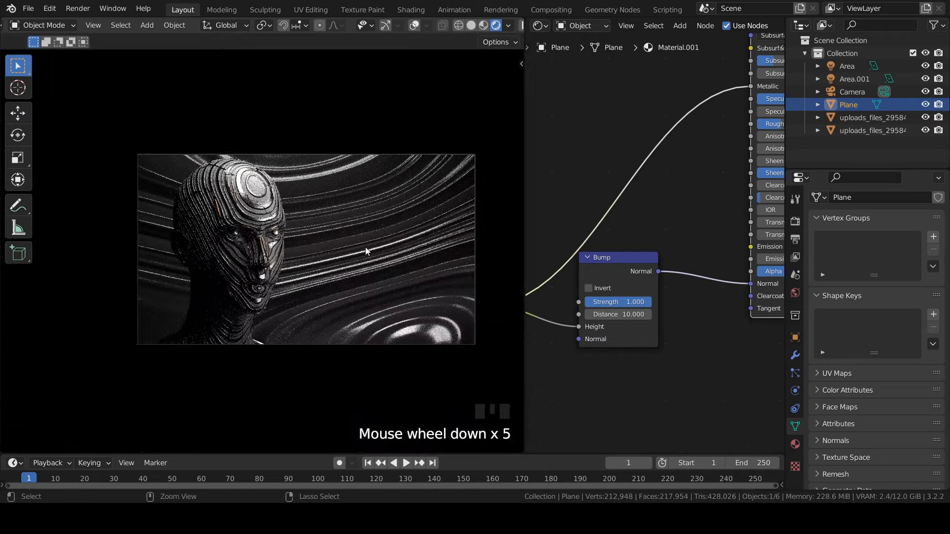
key(ctrl+z)
key(ctrl+z)
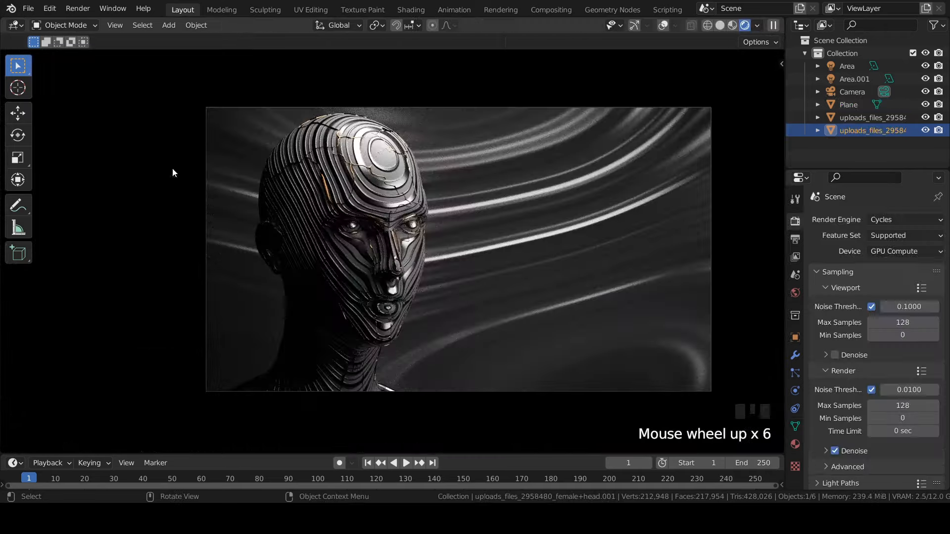
Render the current frame in Cycles and examine the head and backdrop up close in the render result.
click(78, 8)
click(94, 24)
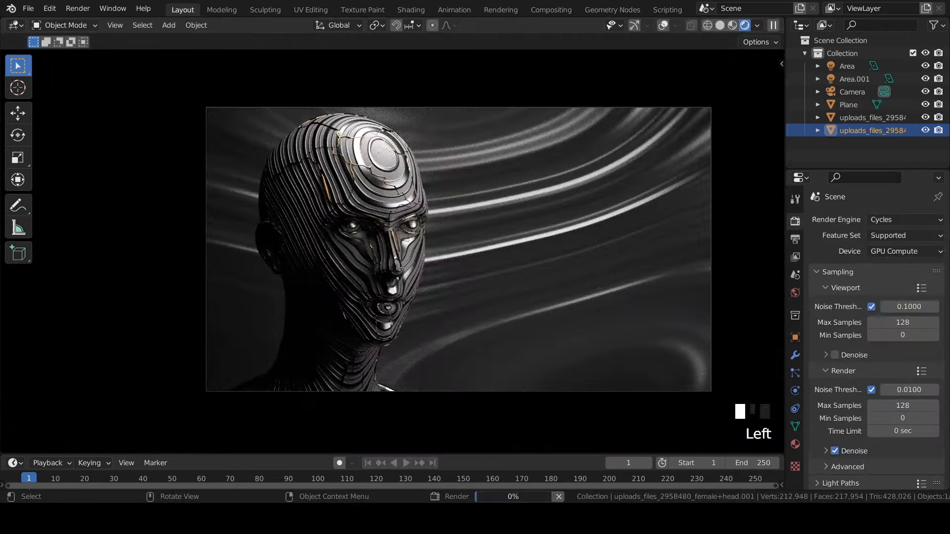
click(501, 10)
scroll(355, 181, down, 1)
scroll(354, 182, up, 2)
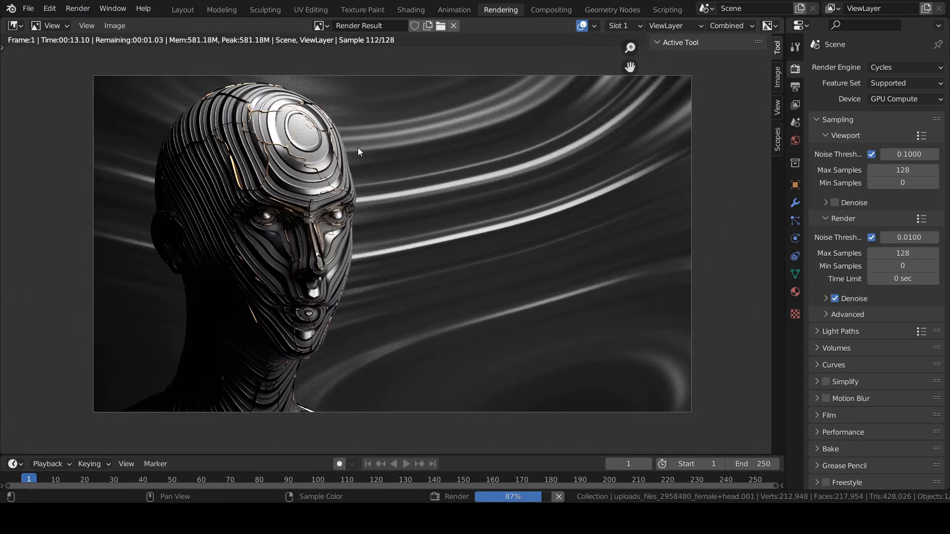
scroll(358, 148, up, 1)
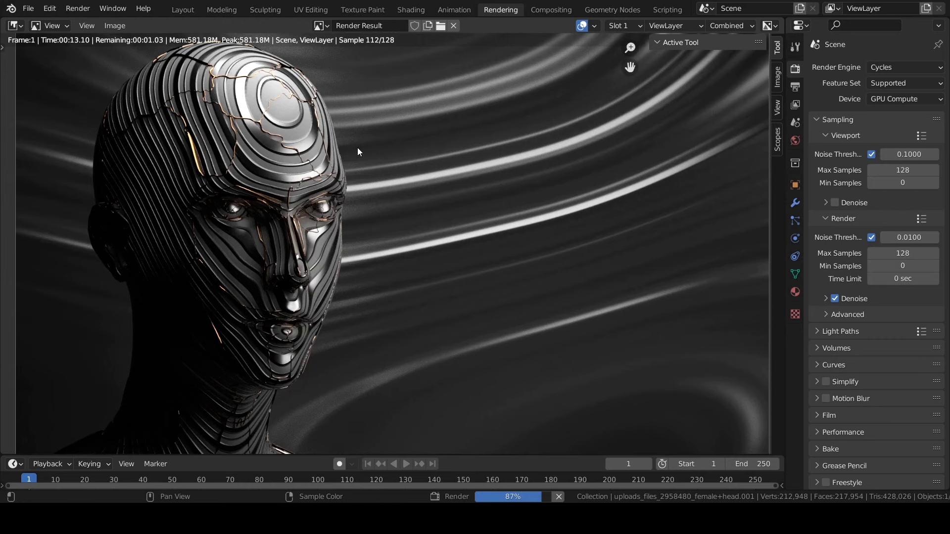
scroll(301, 177, down, 1)
scroll(302, 177, up, 1)
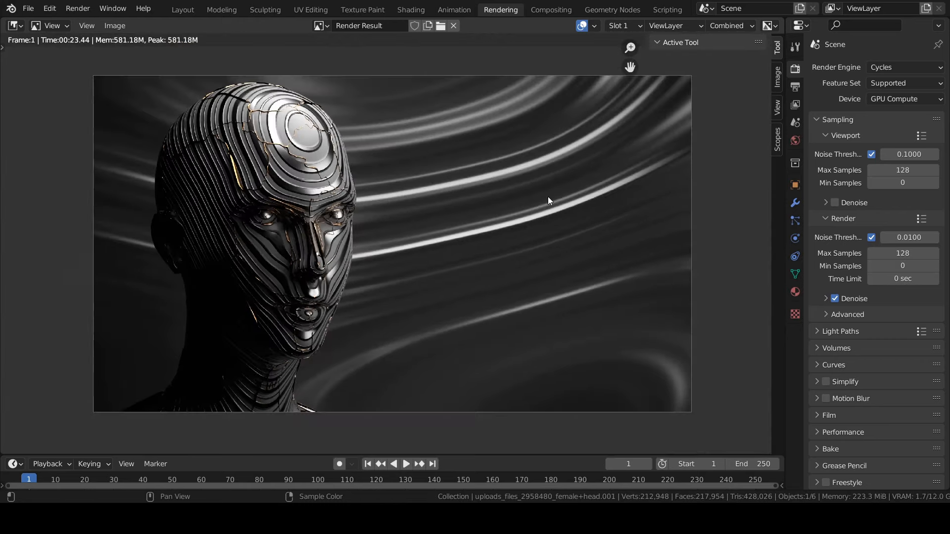
scroll(343, 141, down, 1)
Enable depth of field on the camera and set its focus object to uploads_files_2958480_female+head.001.
click(182, 10)
click(851, 92)
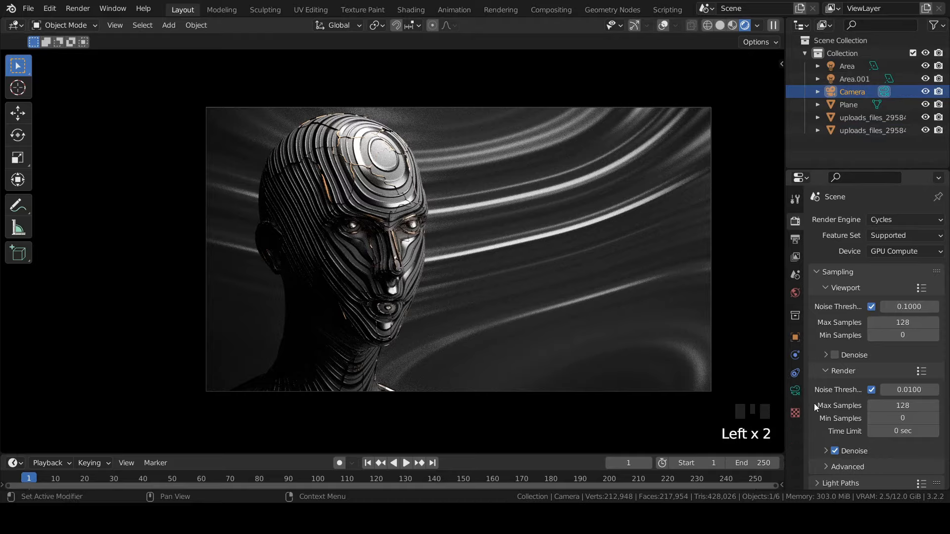
click(796, 390)
scroll(889, 367, down, 5)
click(828, 346)
click(890, 366)
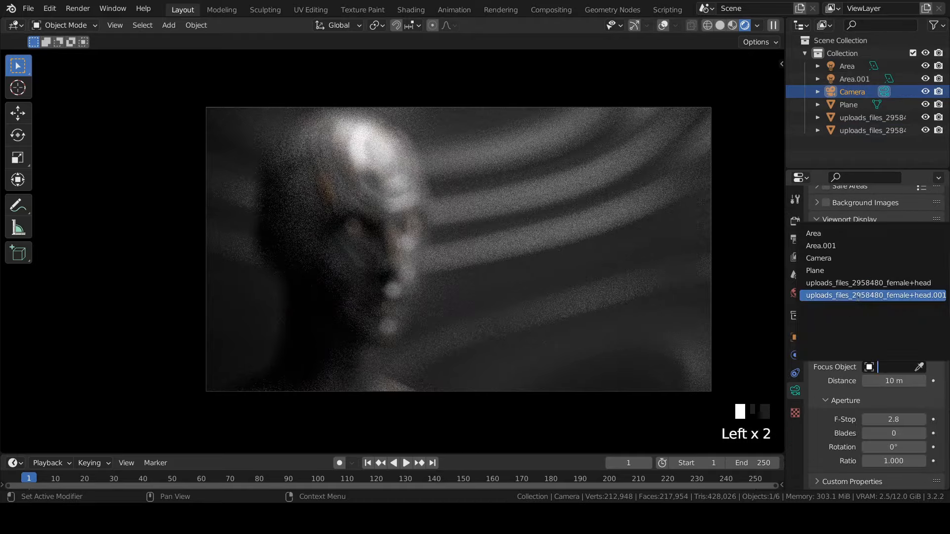
click(859, 296)
Set the camera's depth of field F-Stop to 2.0, save the file and bring up the render result.
click(893, 420)
text(2)
key(Return)
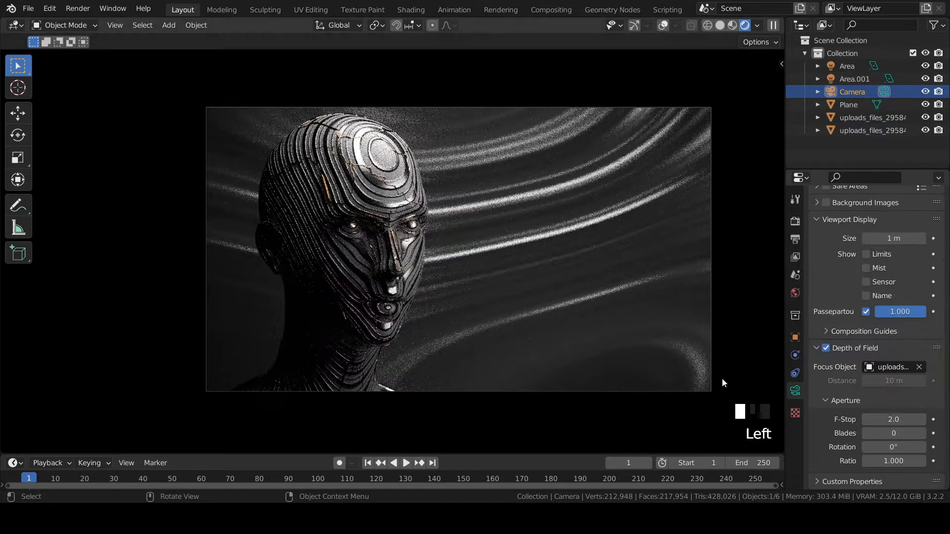
key(ctrl+s)
click(500, 9)
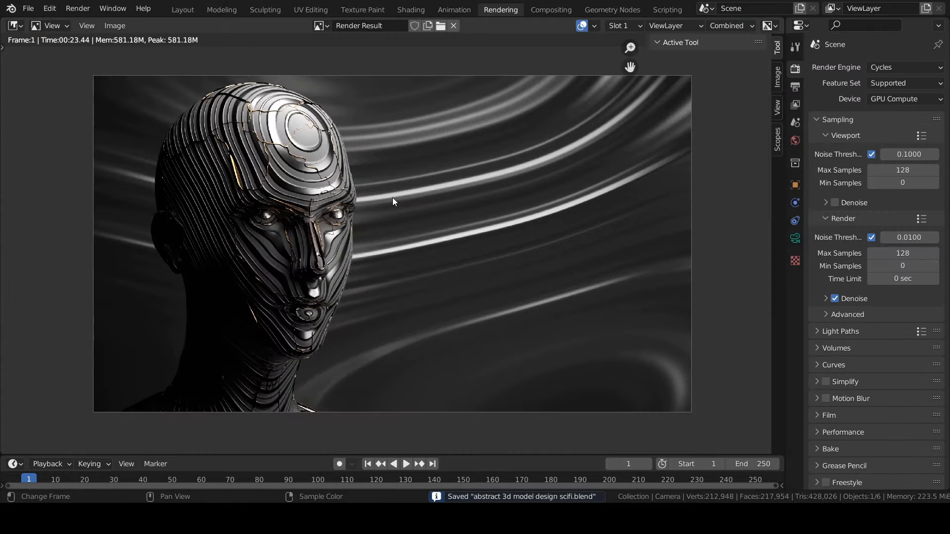
Try raising the Area.001 light to a Z location of 16.558 m, and undo the move.
click(184, 10)
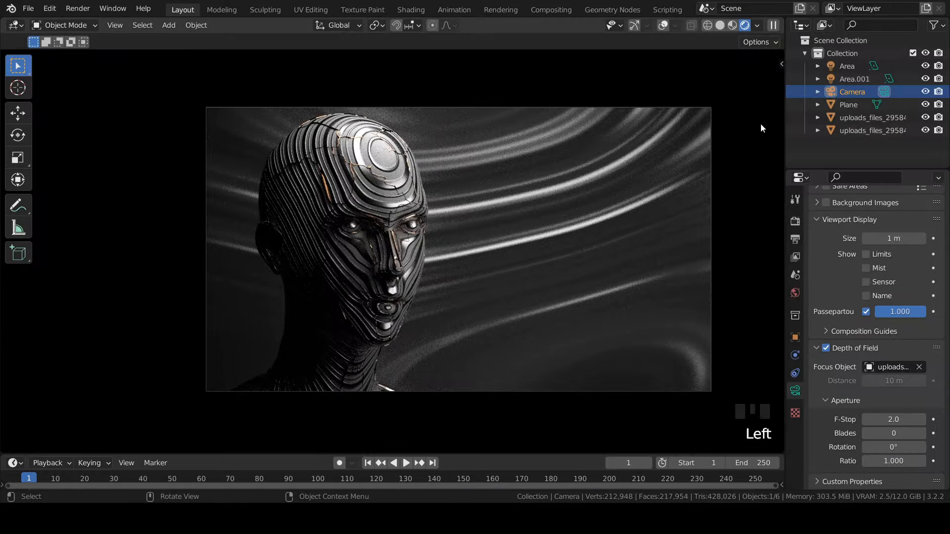
click(855, 79)
click(795, 337)
drag(888, 262, 910, 263)
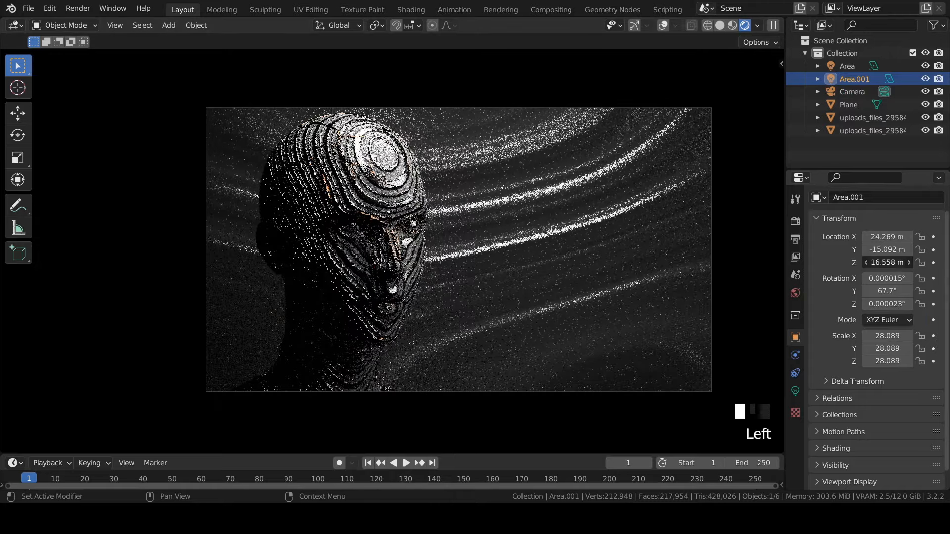
key(ctrl+z)
Save the file and switch to the Rendering workspace to show the render result.
key(ctrl+s)
key(ctrl+s)
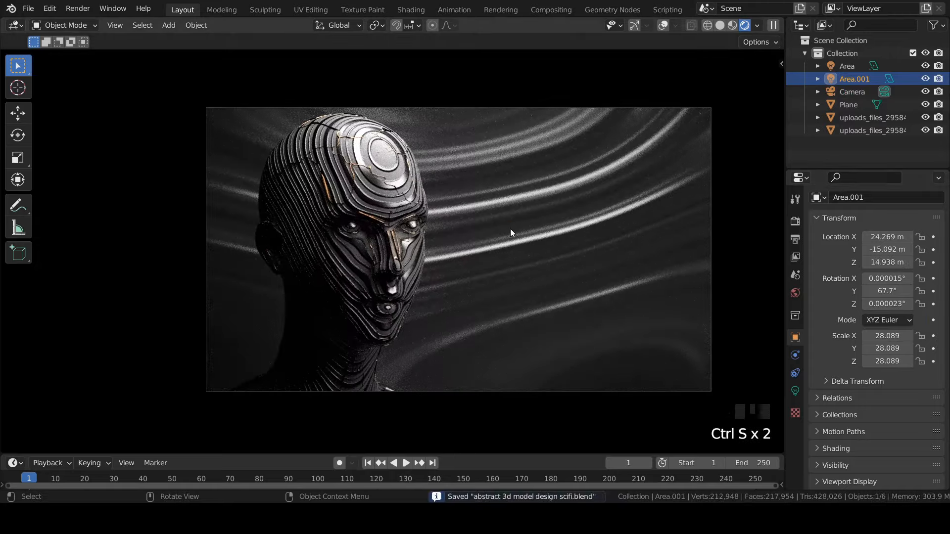
click(500, 10)
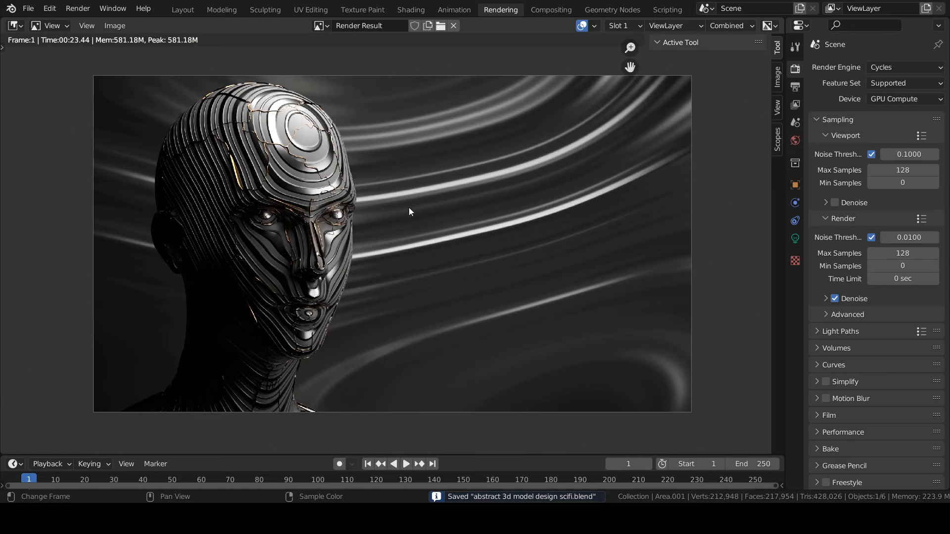